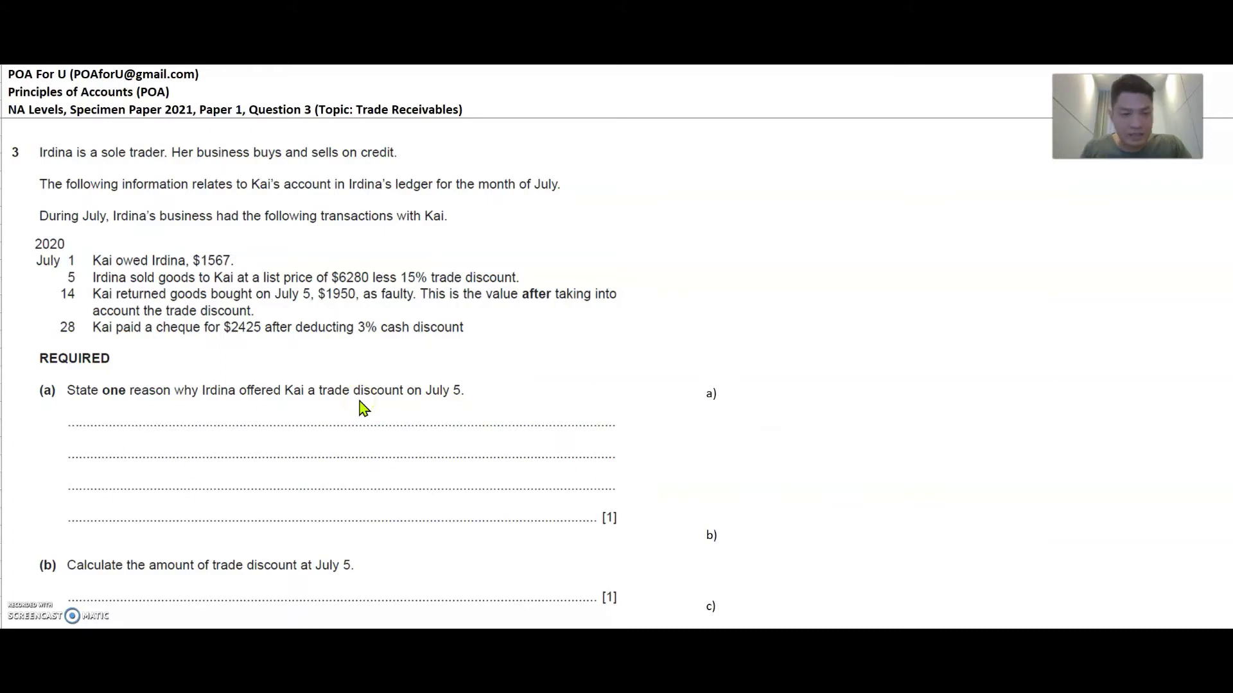
Select the cell under a) for the answer 'To encourage purchase in higher quantities.'
click(733, 409)
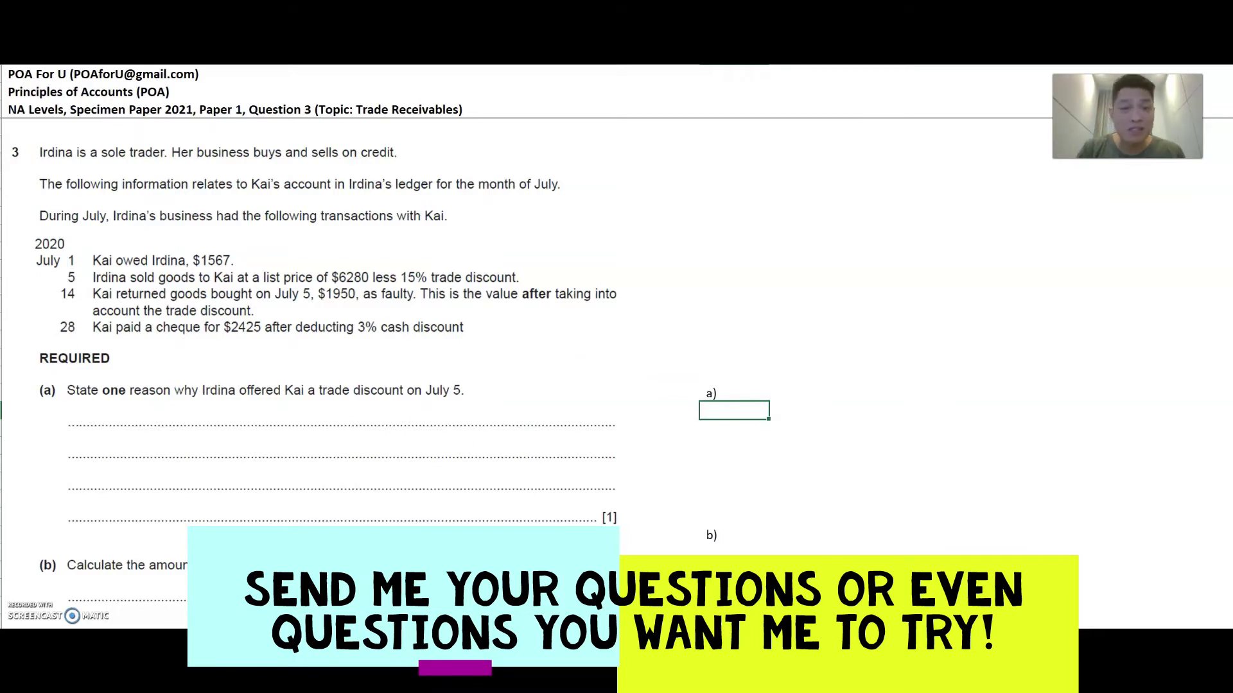
text(To encourage purchase in higher quantities.)
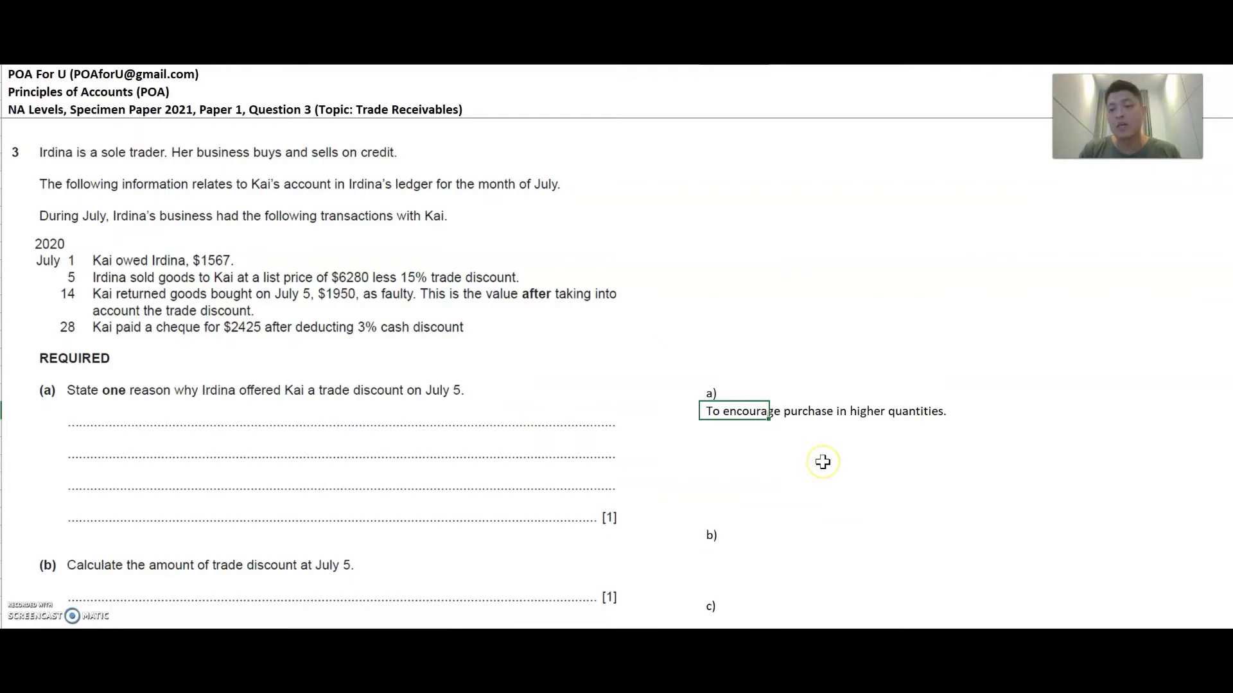
scroll(823, 462, down, 1)
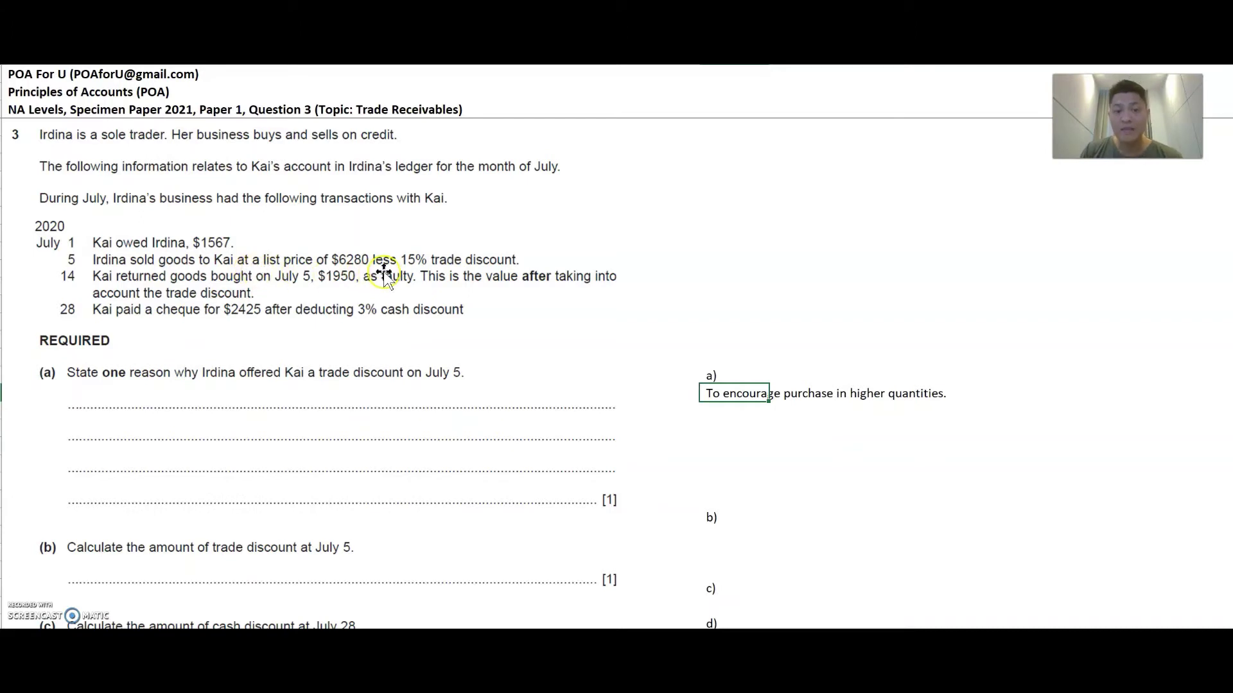
Paste the trade discount working 6,280 x 15% = 942 into the cell under b)
click(732, 533)
key(ctrl+v)
key(Escape)
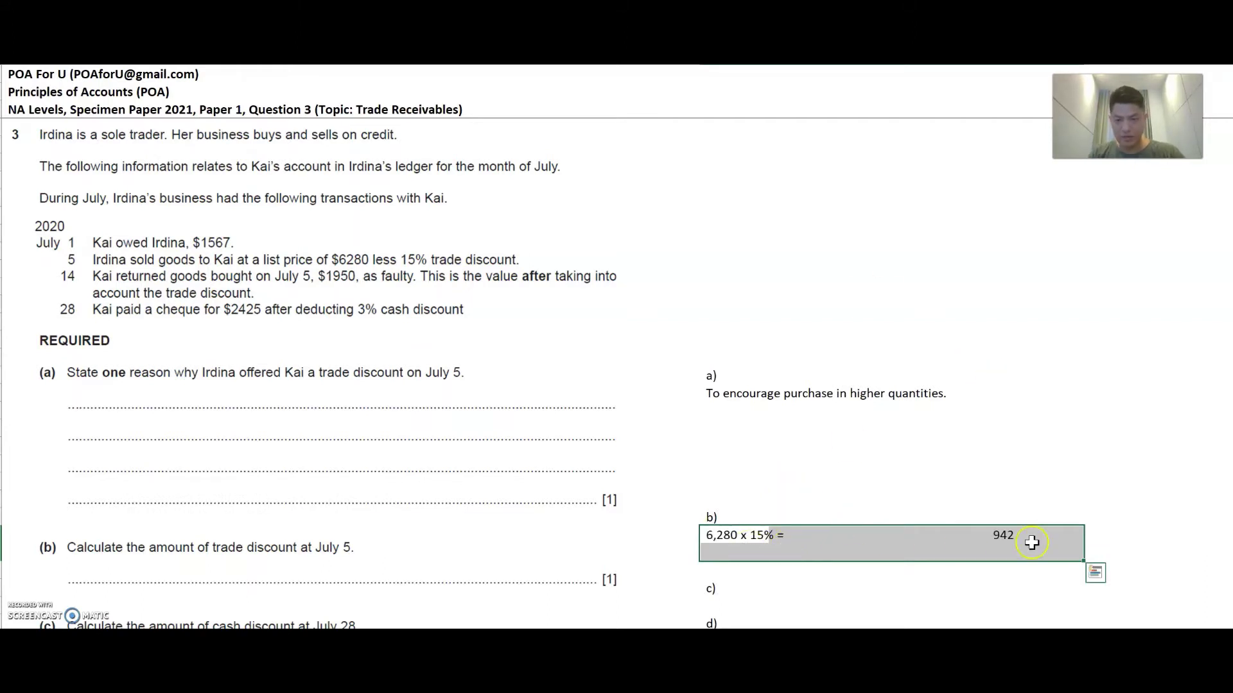
click(895, 446)
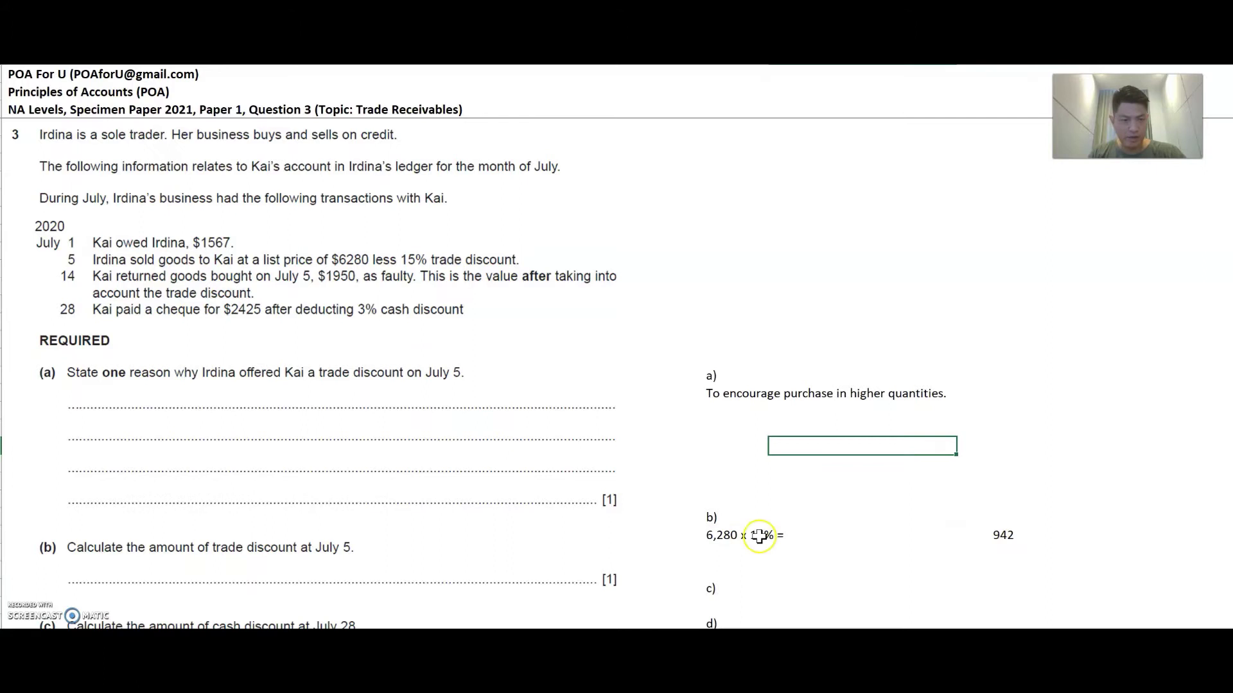
scroll(511, 492, down, 2)
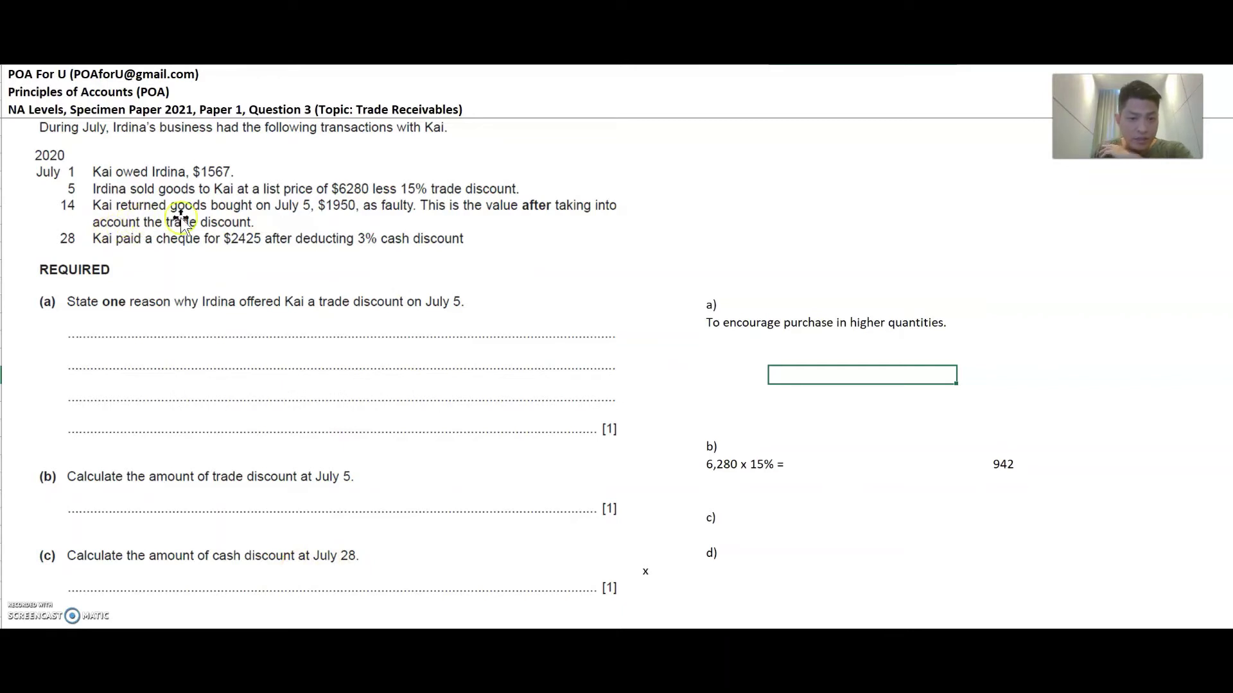
click(99, 247)
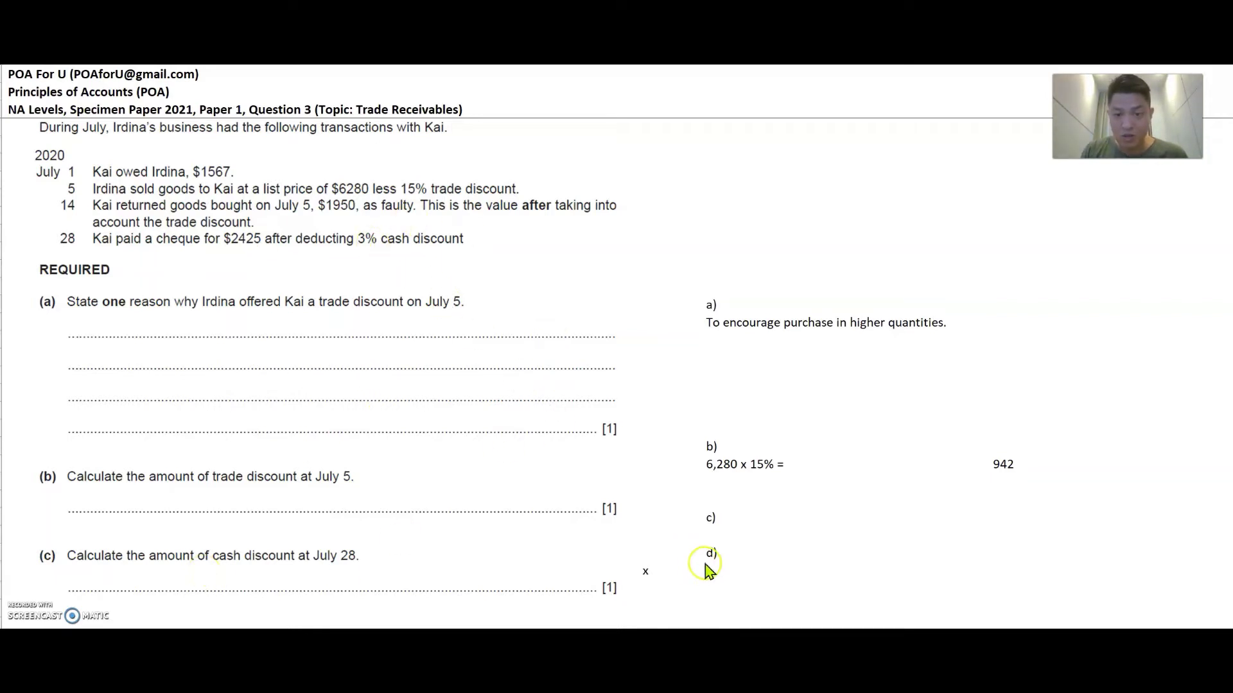
Paste the cash discount working (2,425 / (100-3)%) - 2,425 = 75 under c)
click(720, 534)
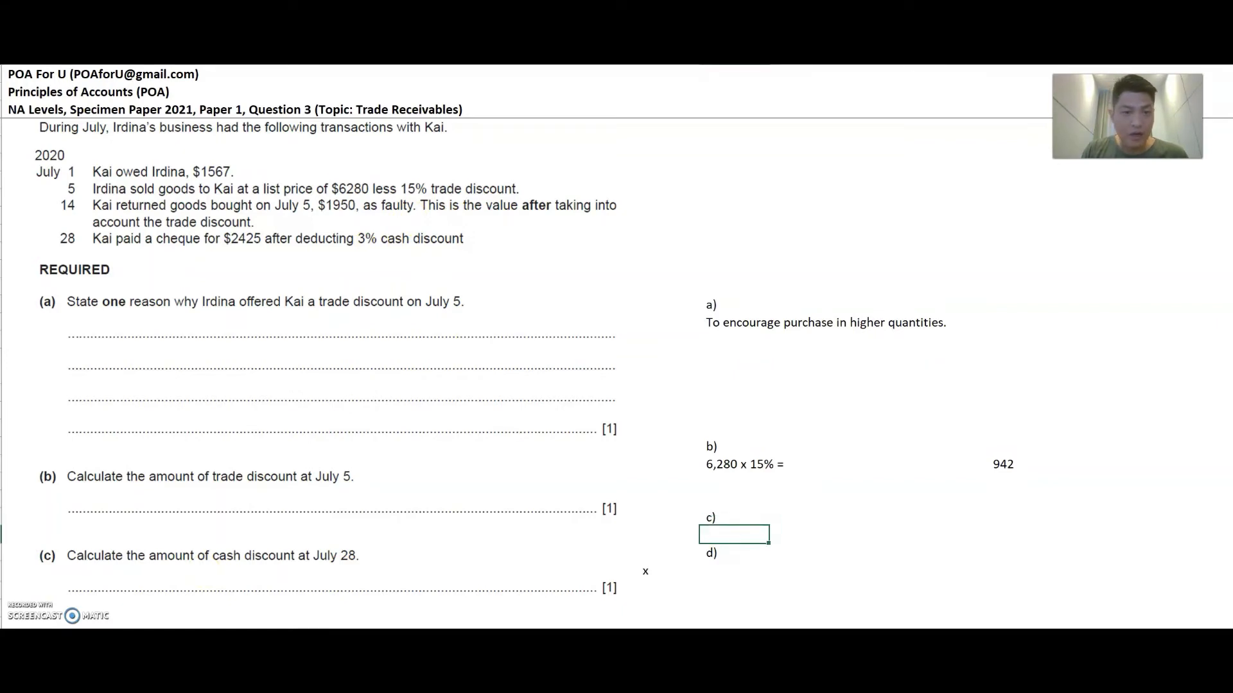
text((2,425 / (100-3)%) - 2,425 =)
click(764, 568)
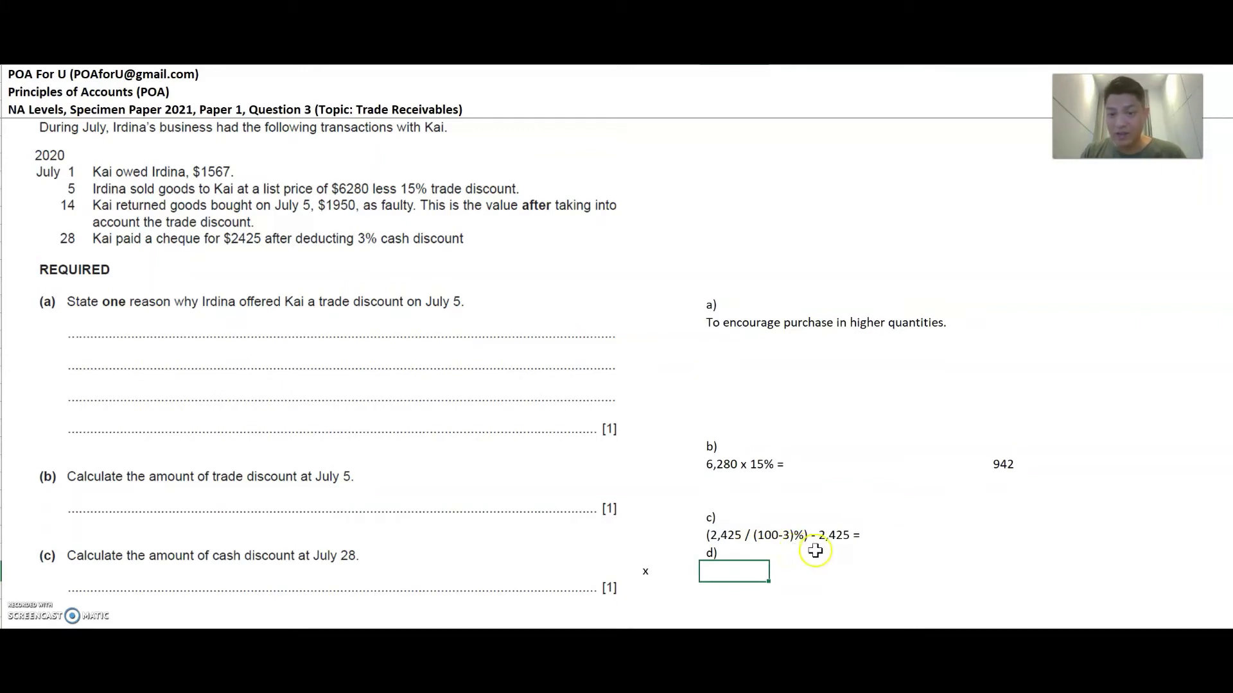
click(987, 535)
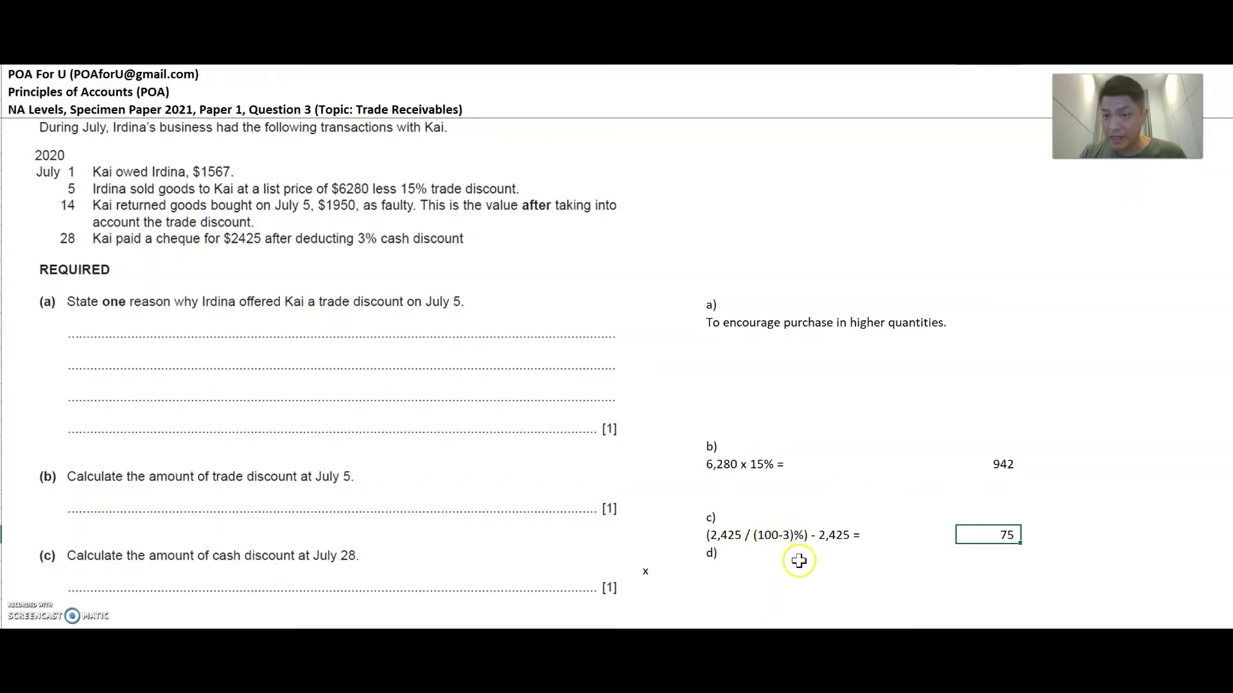
Check the figures with =2425/97% (2,500) and its 3% (75), then delete both check cells
click(1066, 534)
text(=2425)
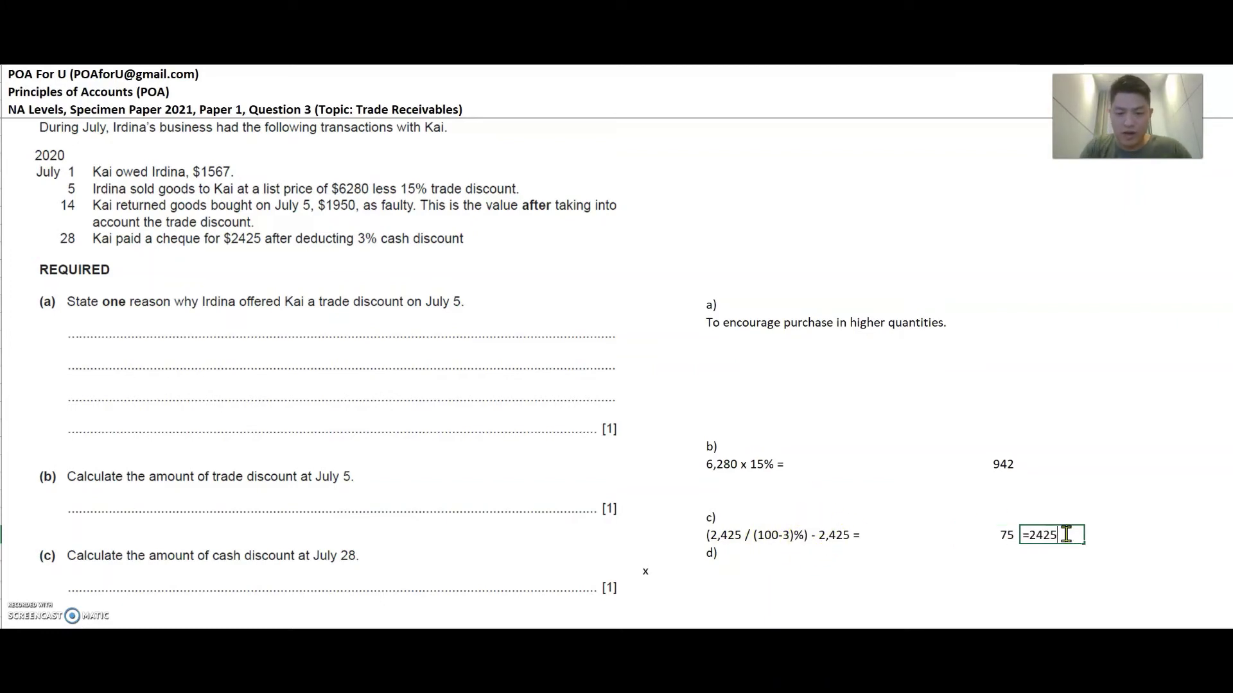
text(/97%)
key(Return)
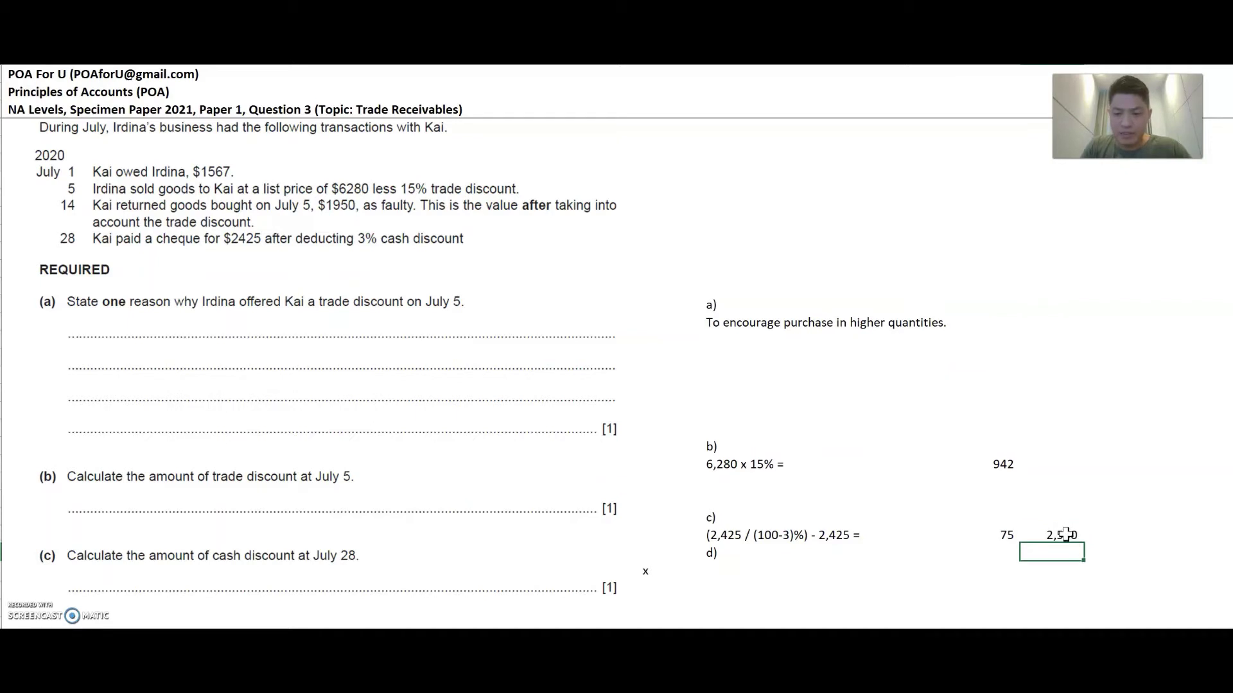
key(Up)
key(Right)
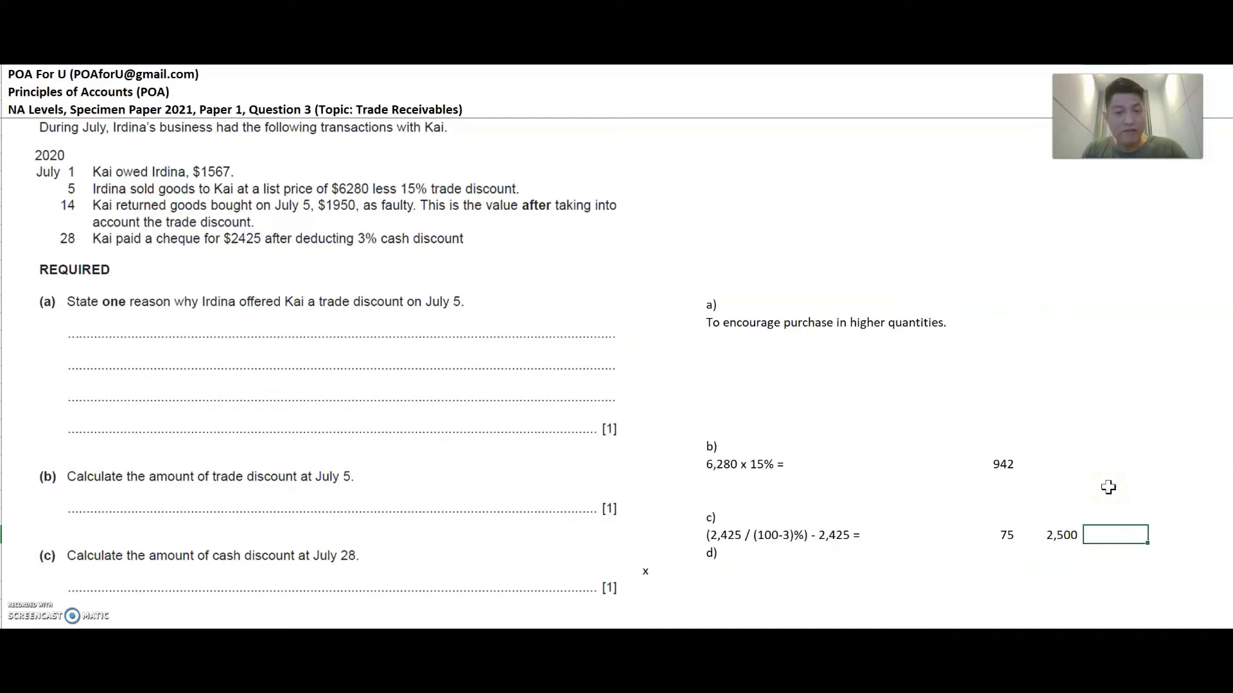
text(=)
click(1074, 546)
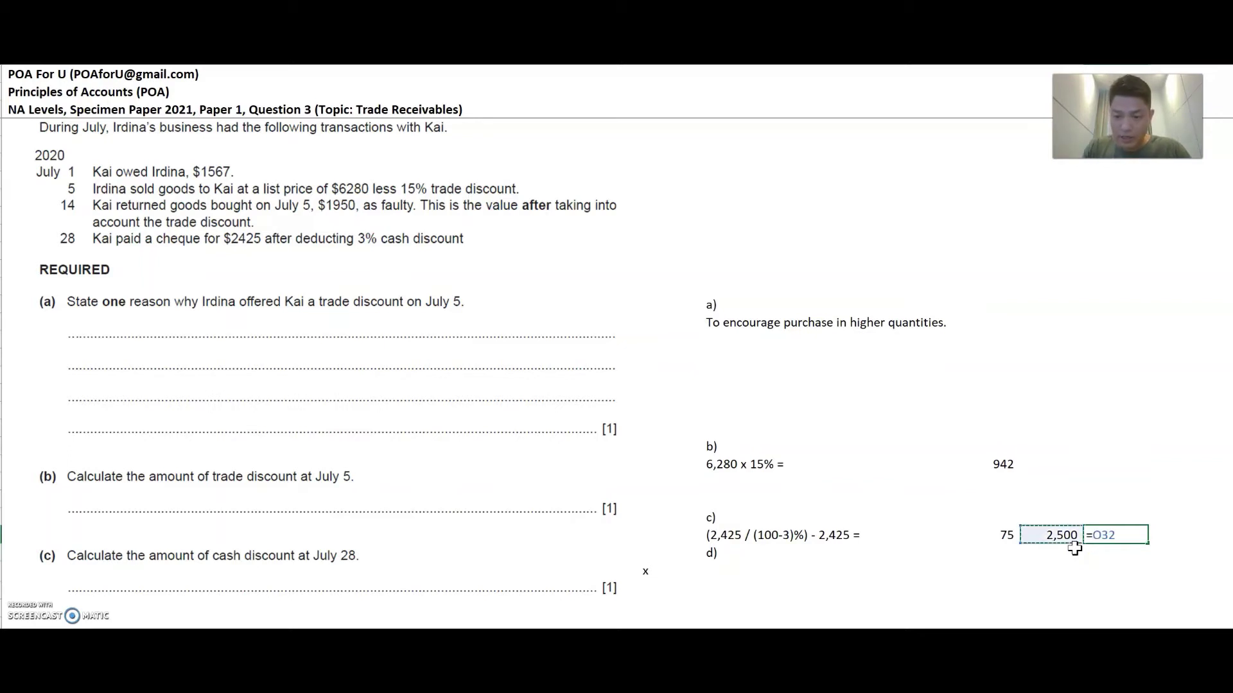
text(*)
key(Return)
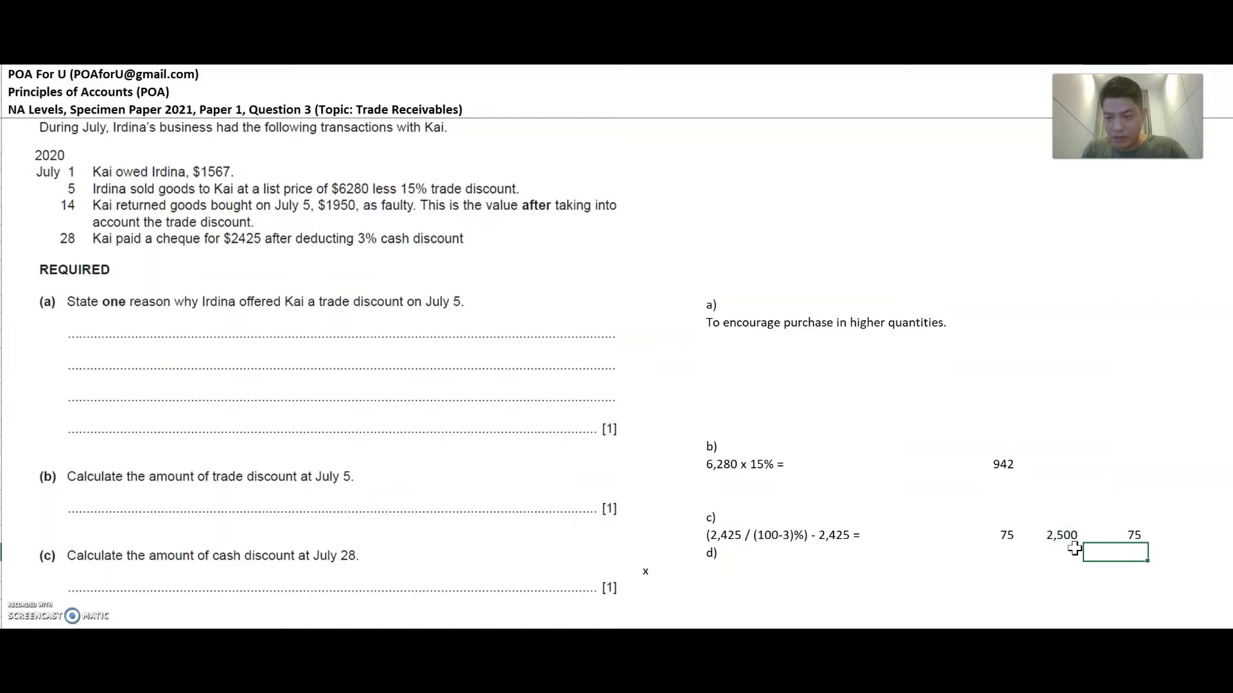
click(1130, 535)
drag(1137, 535, 1053, 535)
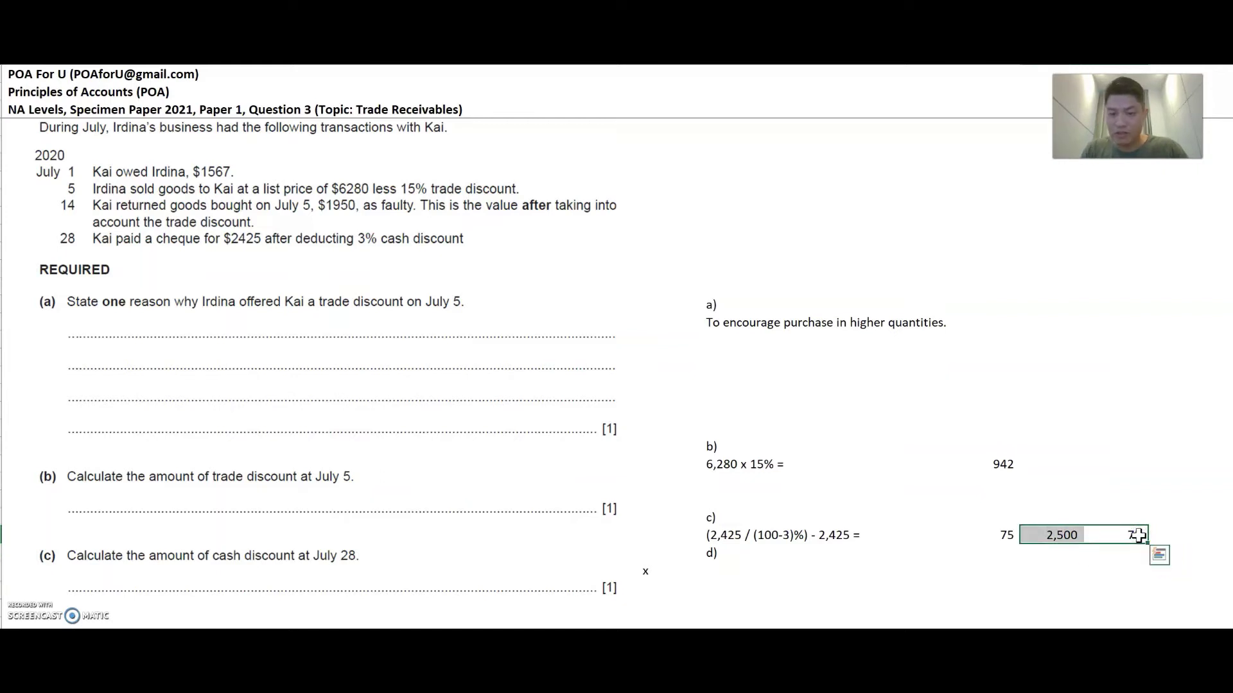
key(Delete)
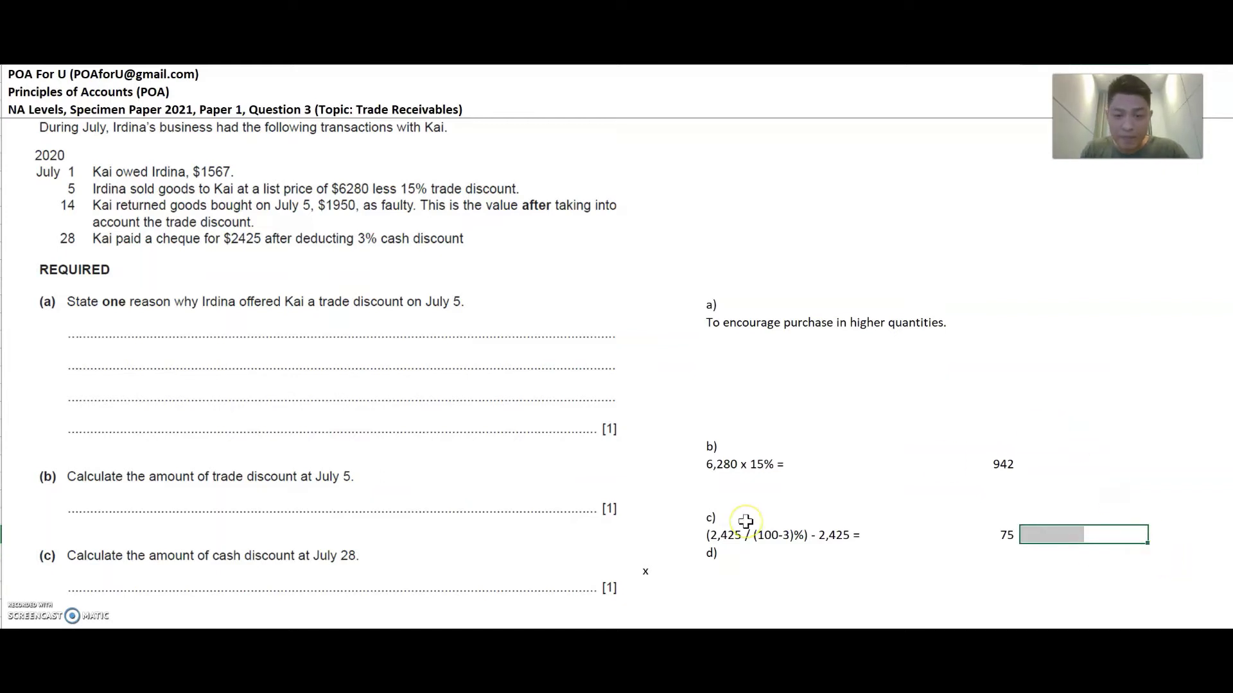
scroll(745, 521, down, 1)
scroll(746, 521, down, 3)
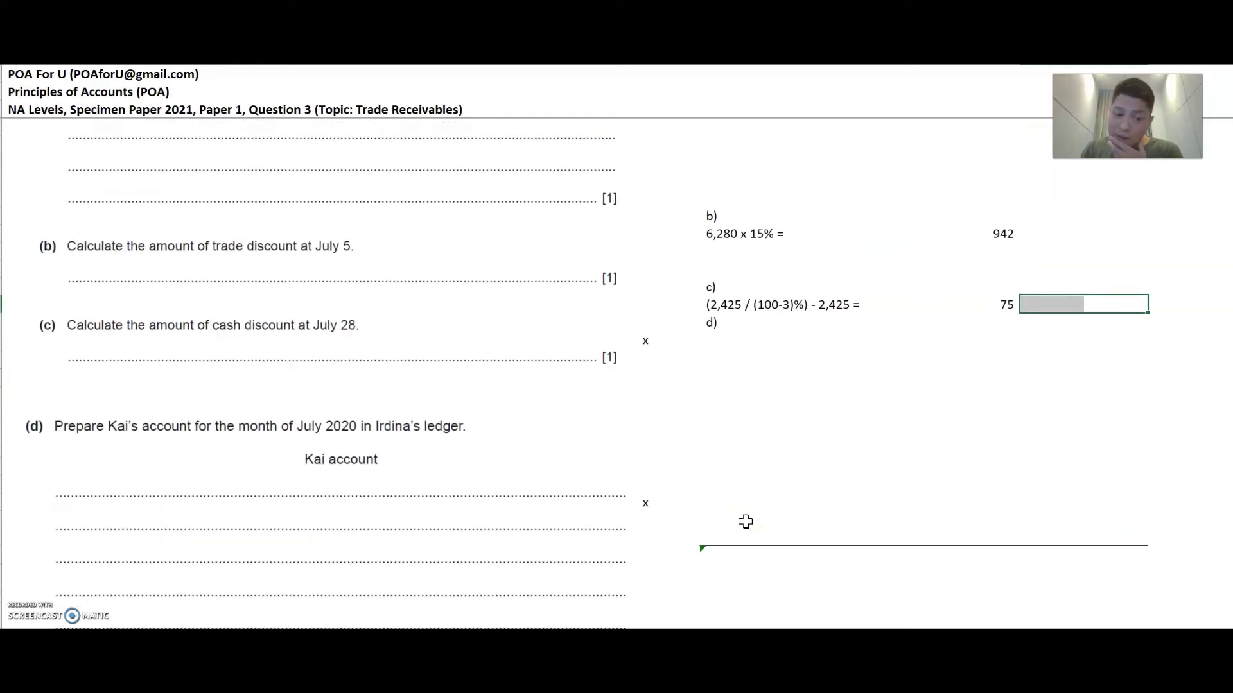
scroll(745, 521, down, 2)
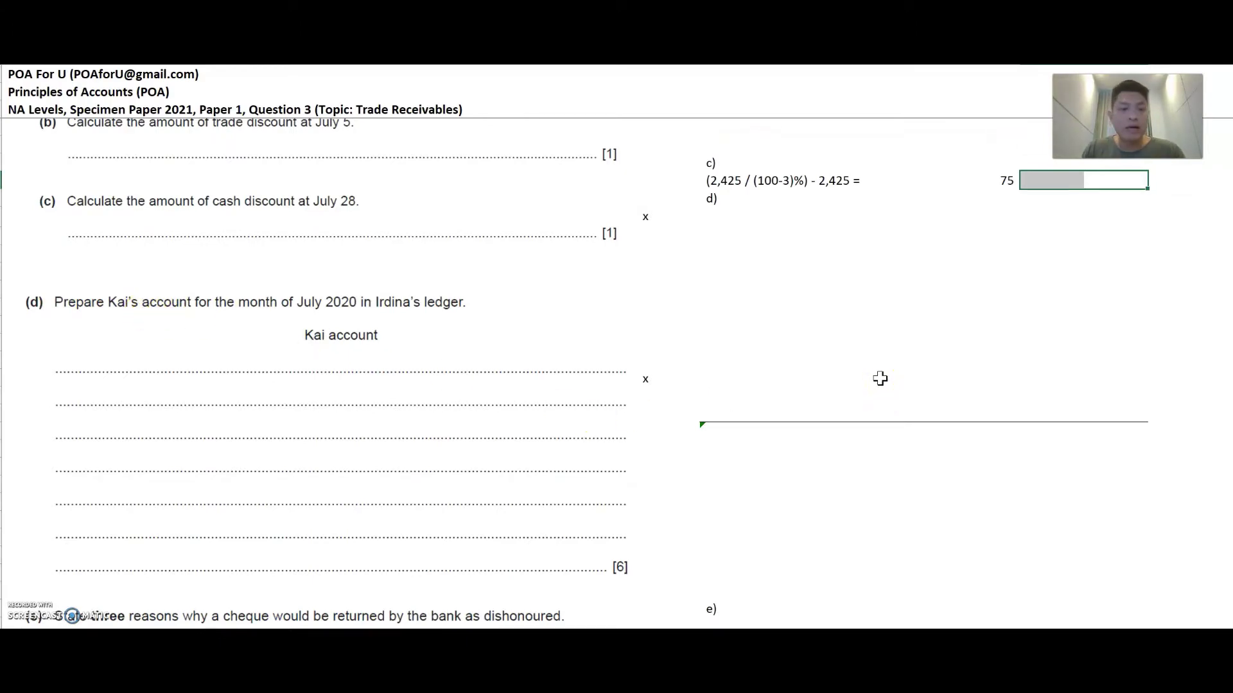
scroll(880, 378, up, 3)
scroll(880, 378, up, 2)
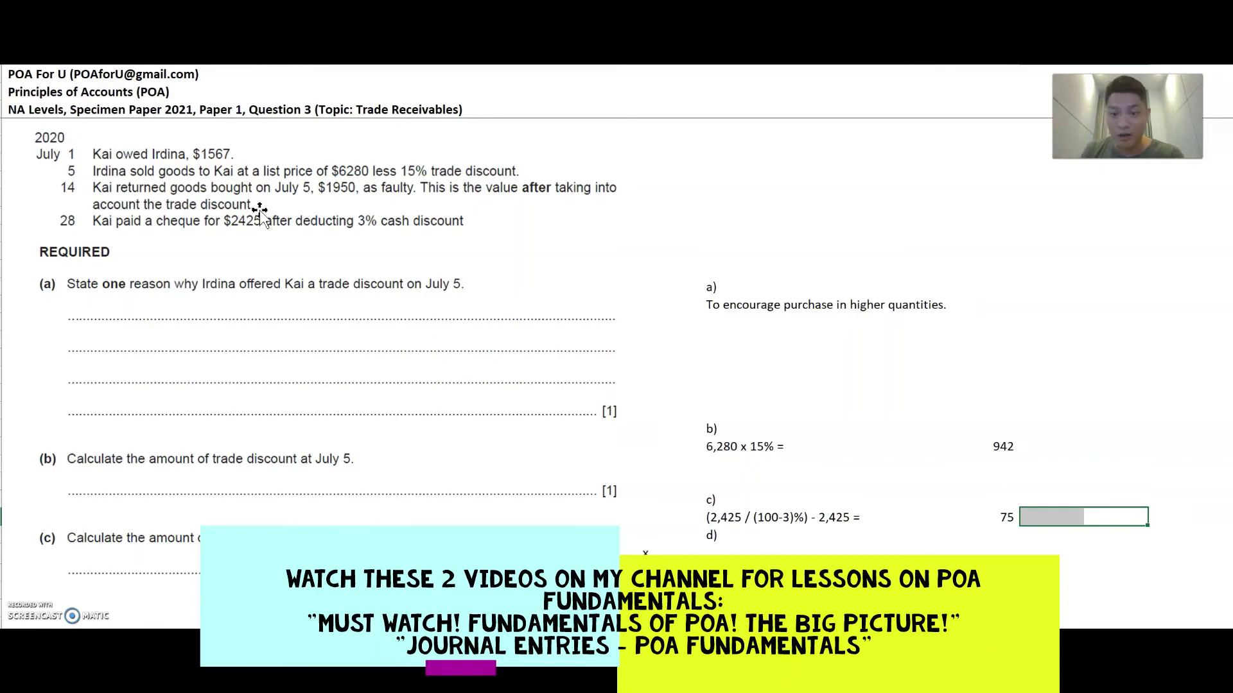
scroll(587, 363, down, 8)
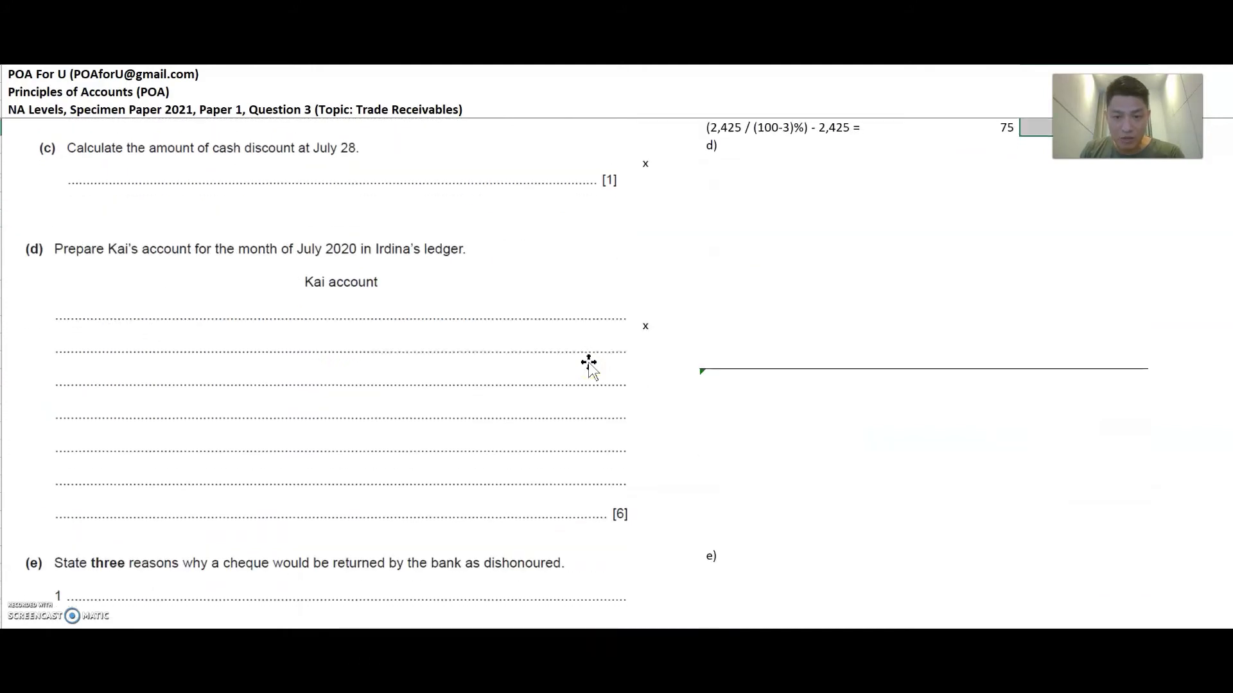
Duplicate the July transactions picture and move the copy into part (d)'s answer lines
click(719, 168)
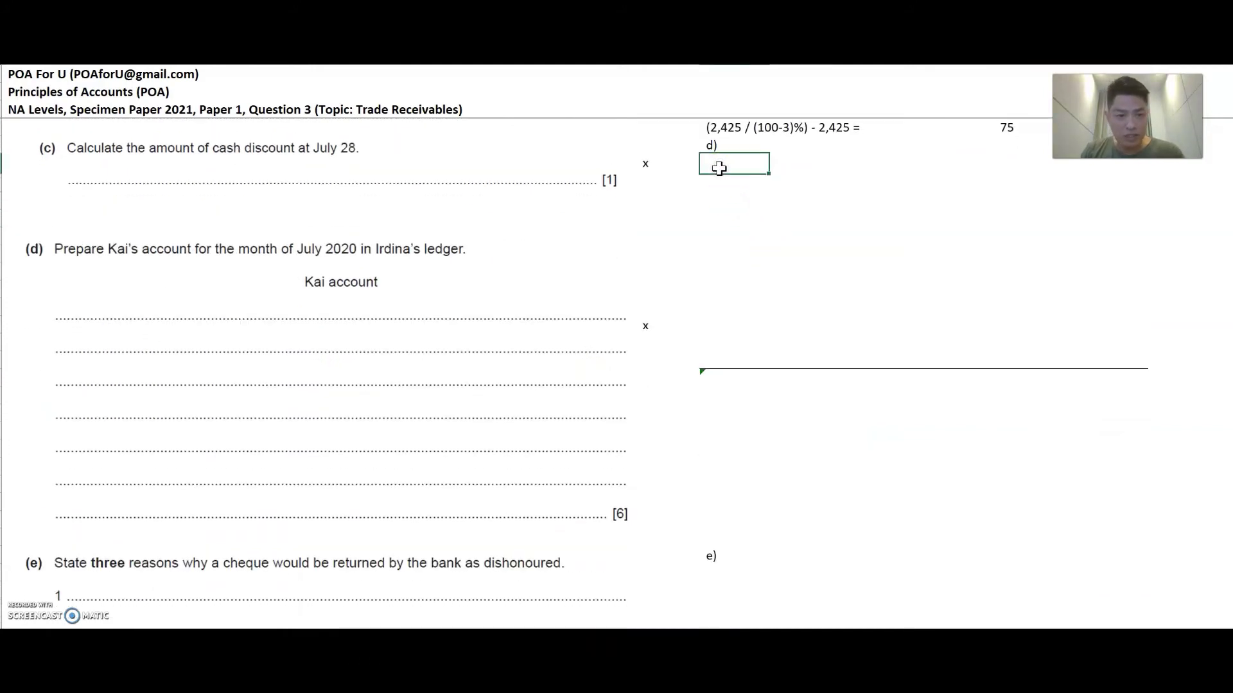
key(shift+Right)
key(shift+Right)
key(shift+Right)
key(shift+Right)
key(shift+Right)
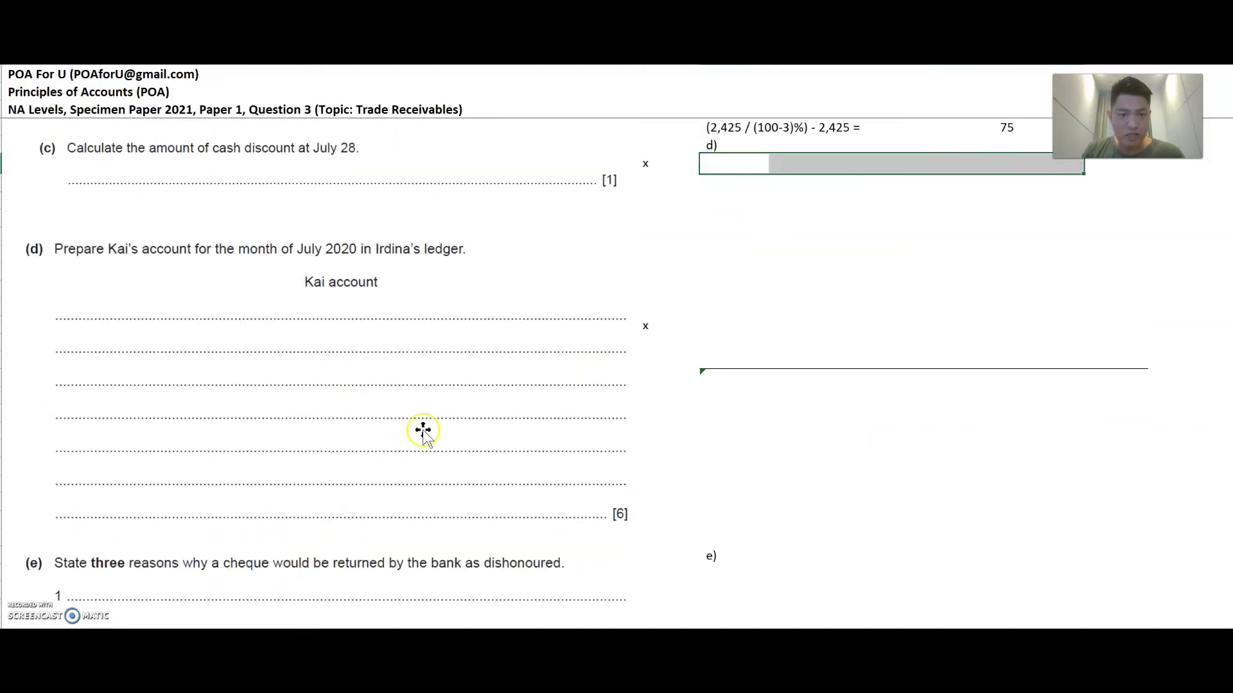
scroll(423, 429, up, 10)
scroll(388, 404, down, 1)
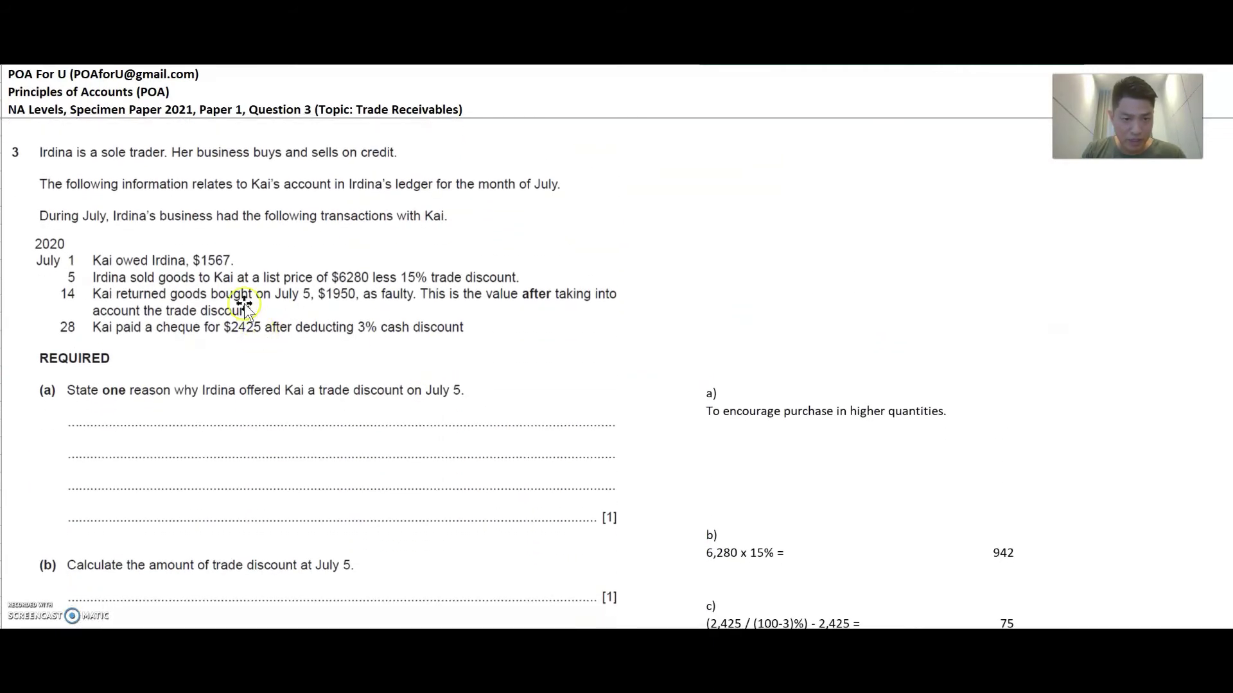
click(240, 300)
drag(239, 299, 244, 583)
scroll(244, 583, down, 6)
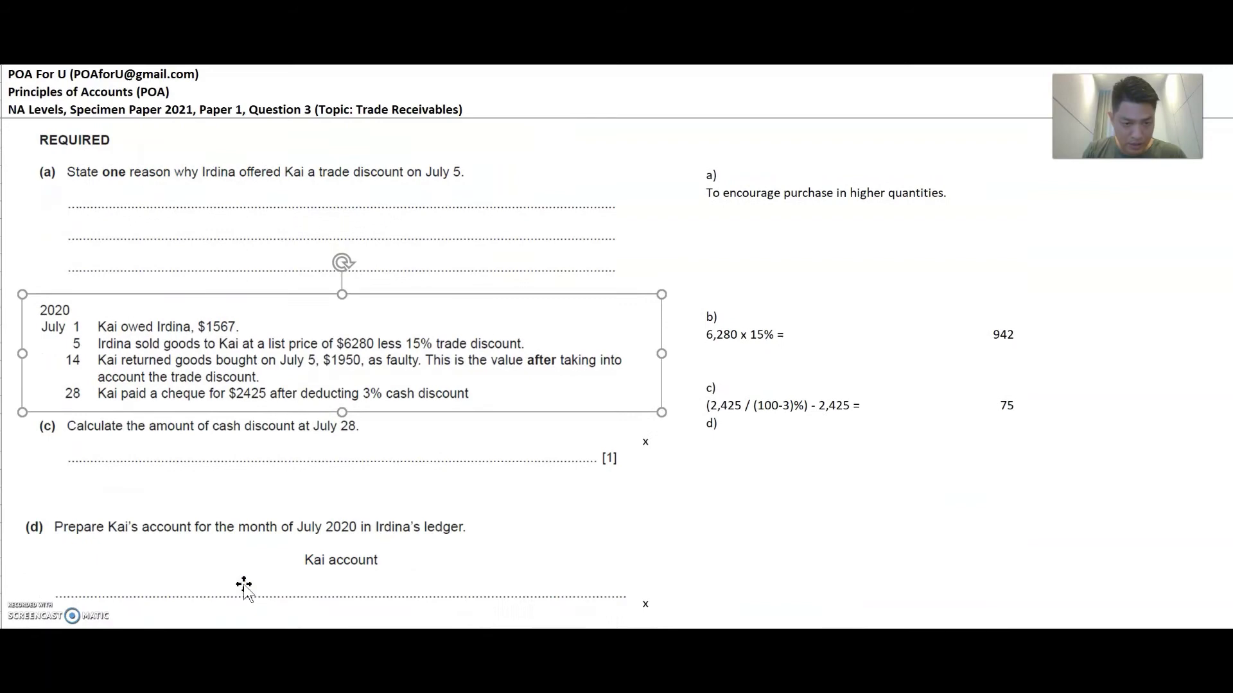
click(309, 185)
drag(310, 185, 310, 479)
Select the row beside d) across five columns and paste into it
click(773, 326)
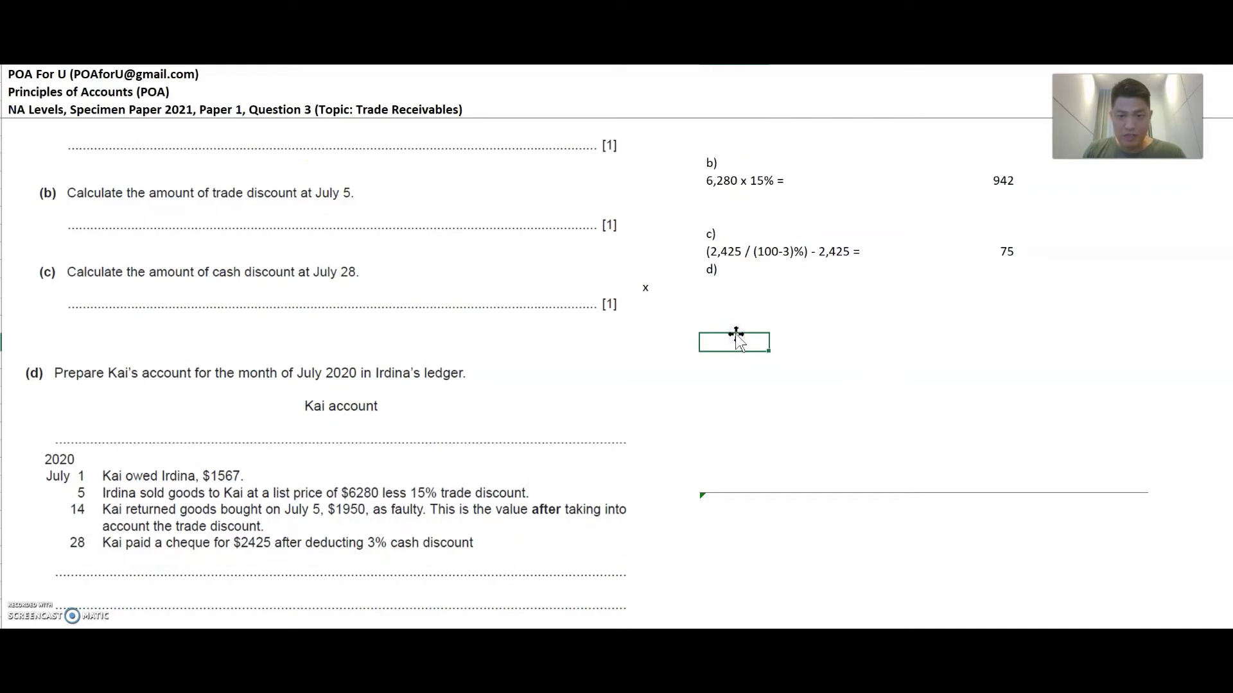
key(Up)
key(Up)
key(ctrl+v)
key(shift+Right)
key(shift+Right)
key(shift+Right)
key(shift+Right)
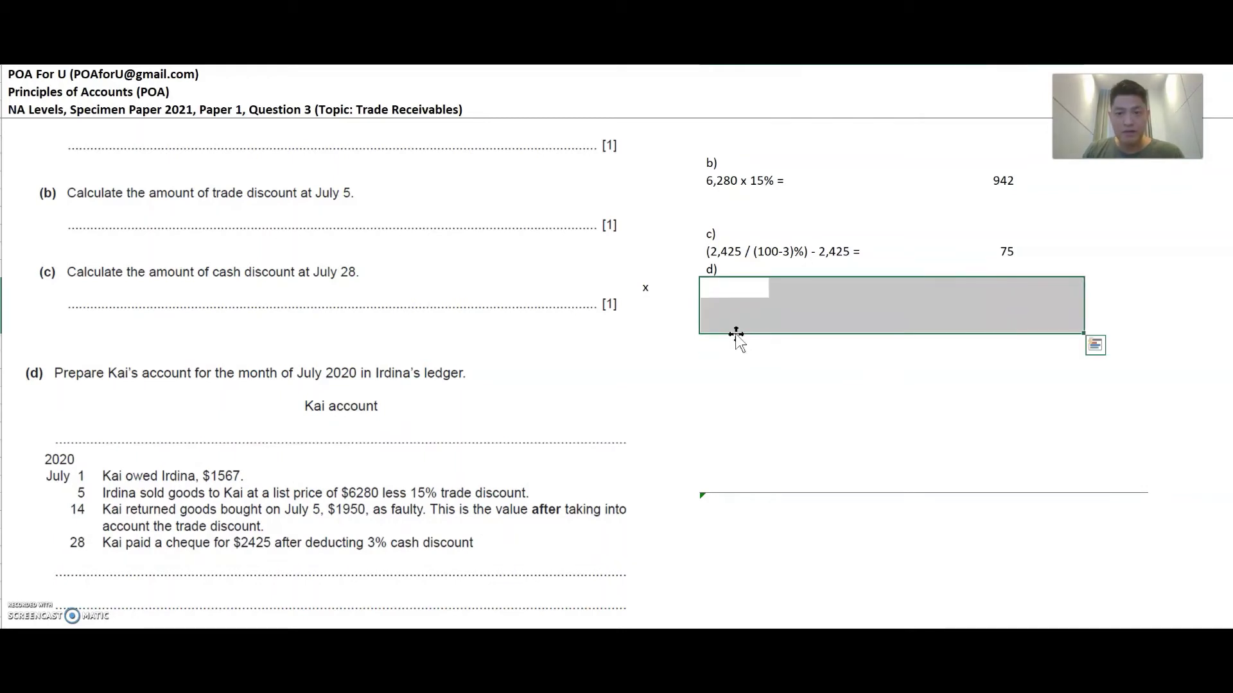
Paste the Trade Receivables – Kai header with Date, Particulars, Dr, Cr and Balance columns
click(711, 503)
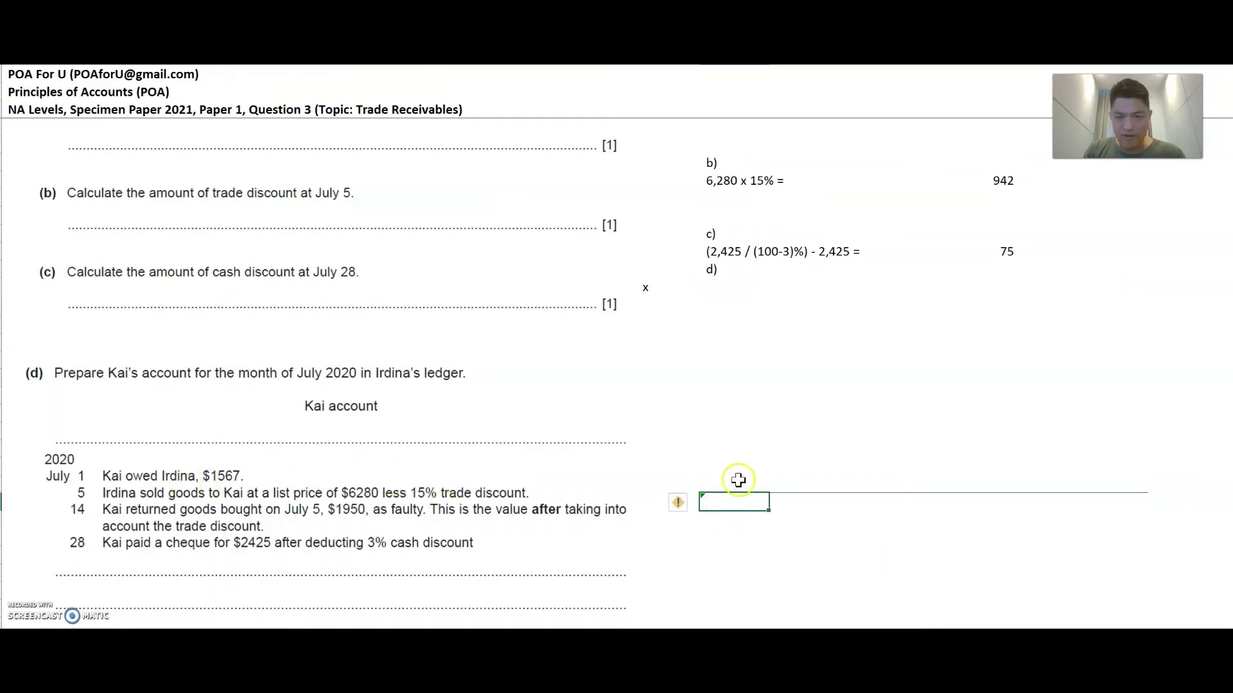
mouse_move(738, 481)
mouse_down()
mouse_move(1021, 482)
mouse_move(1089, 454)
mouse_up()
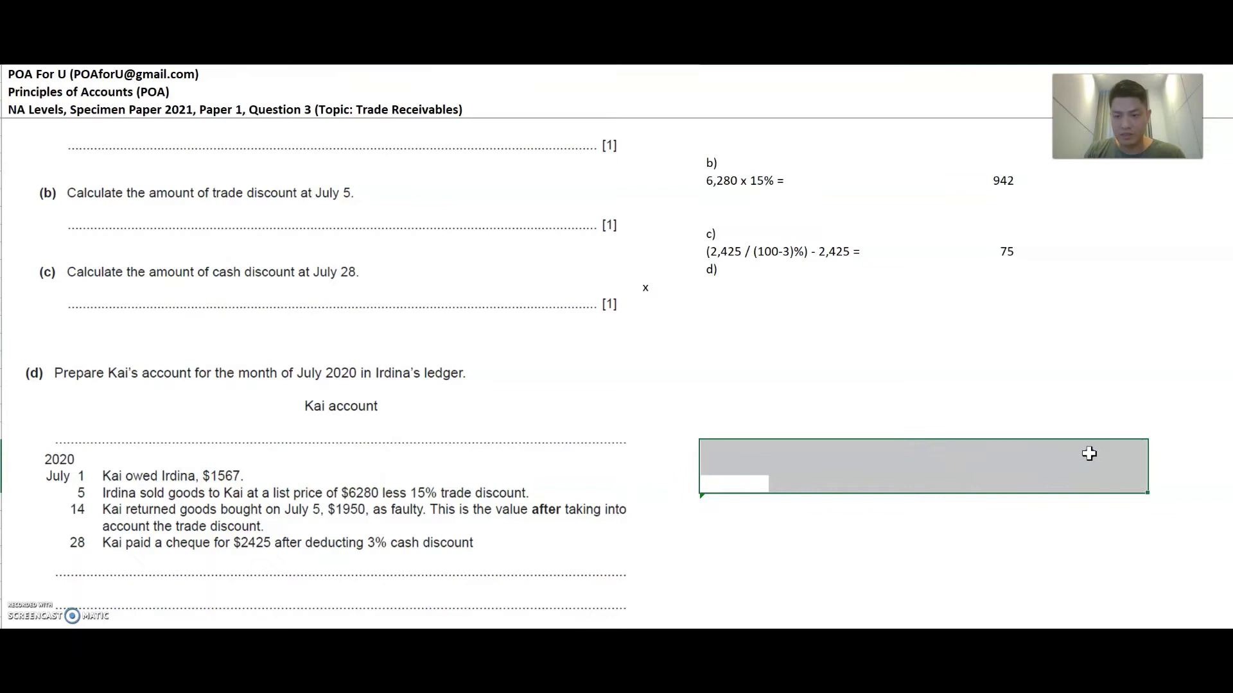
text(Trade Receivables - Kai Date	Particulars	Dr	Cr	Balance $	$	$)
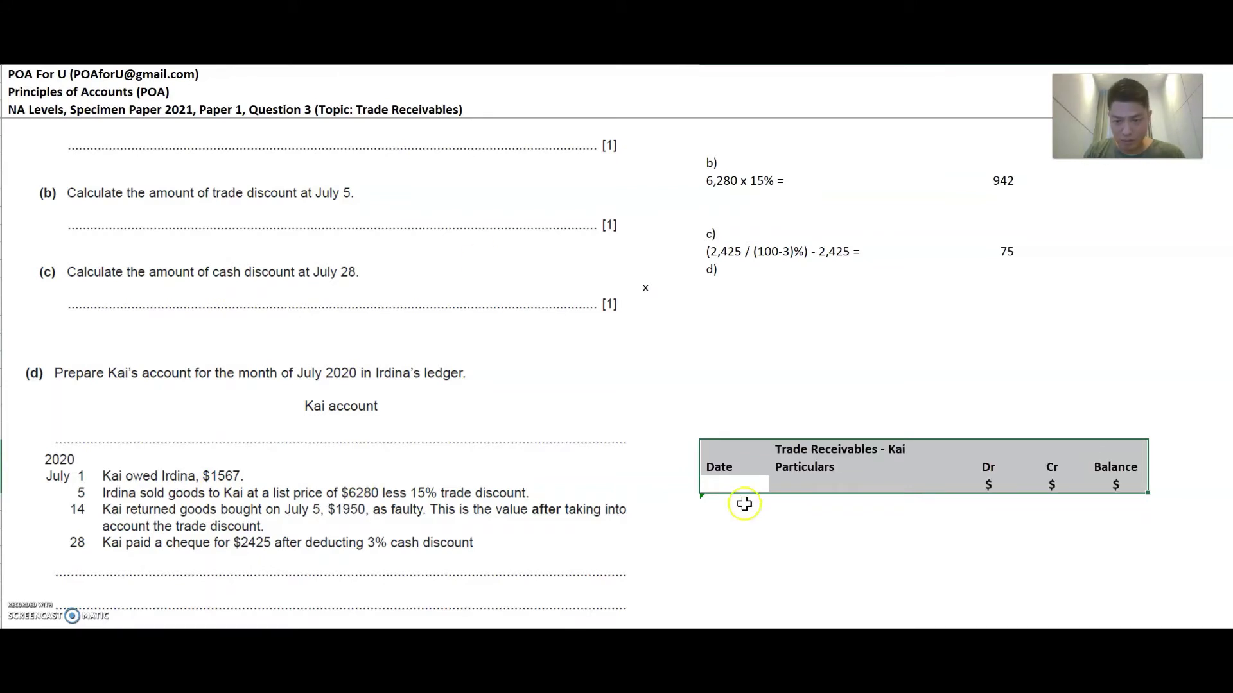
Add the opening row 2020 Jul-01 Balance b/d 1,567 Dr beneath the header
click(722, 501)
key(shift+Right)
key(shift+Right)
key(shift+Right)
key(shift+Right)
key(shift+Right)
key(shift+Right)
key(ctrl+v)
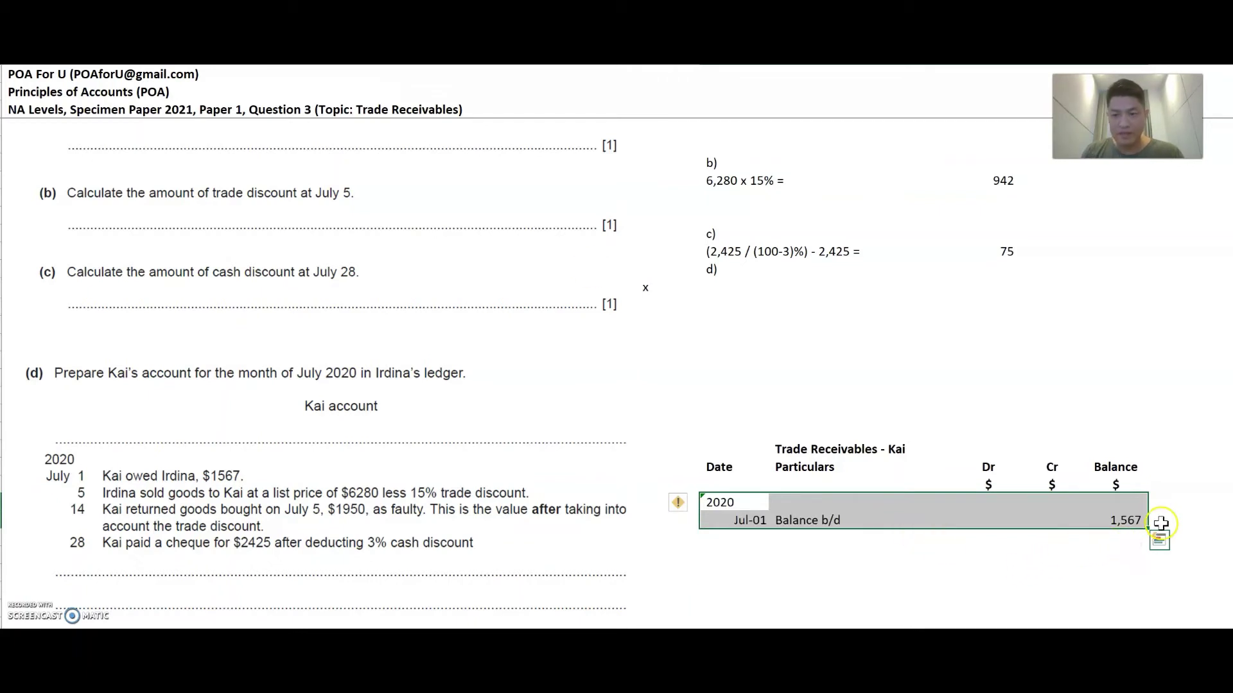
key(shift+Right)
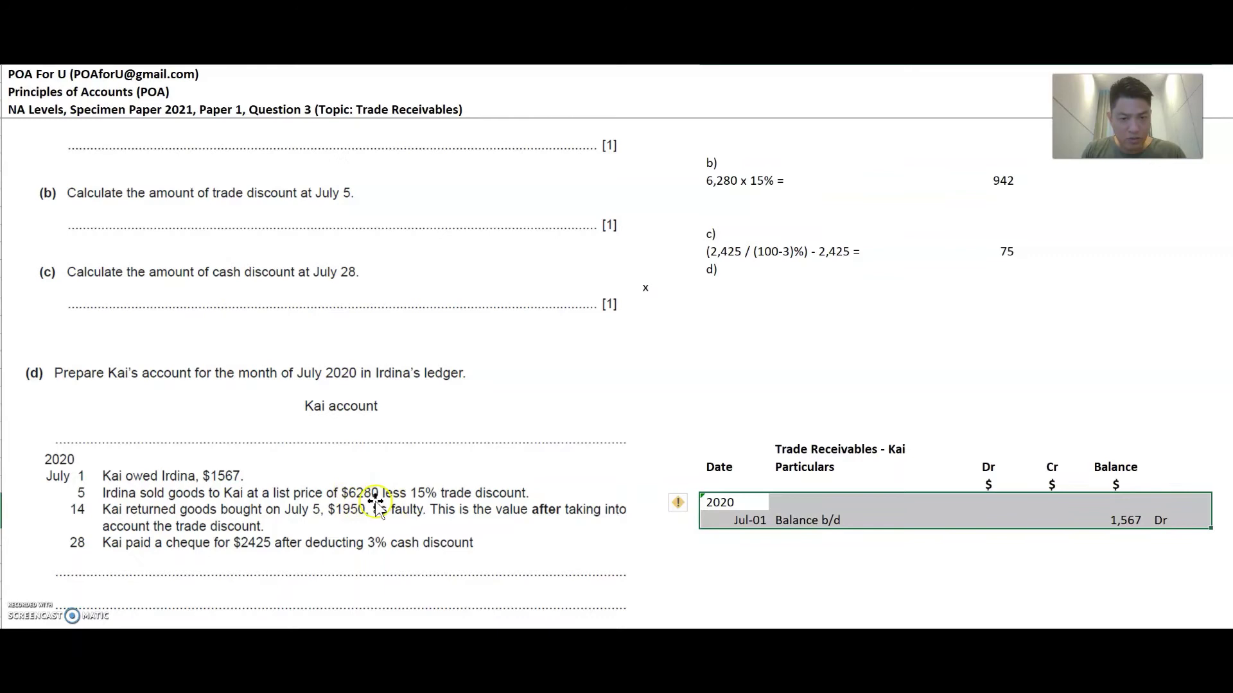
drag(738, 289, 1035, 305)
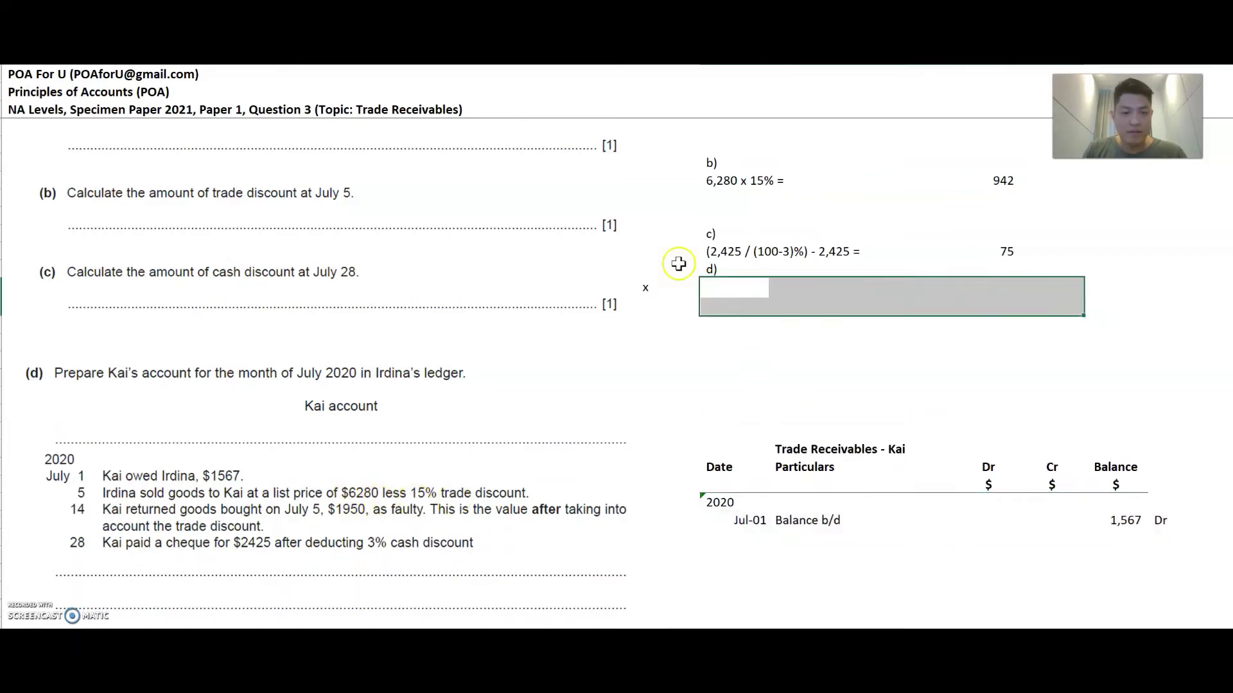
Paste the Jul-05 sale, Jul-14 returns and Jul-28 entries, including Discount allowed 75 and receivables credit 2,500
text(Journal Entries Jul-05	Dr Trade receivables - Kai	5,338)
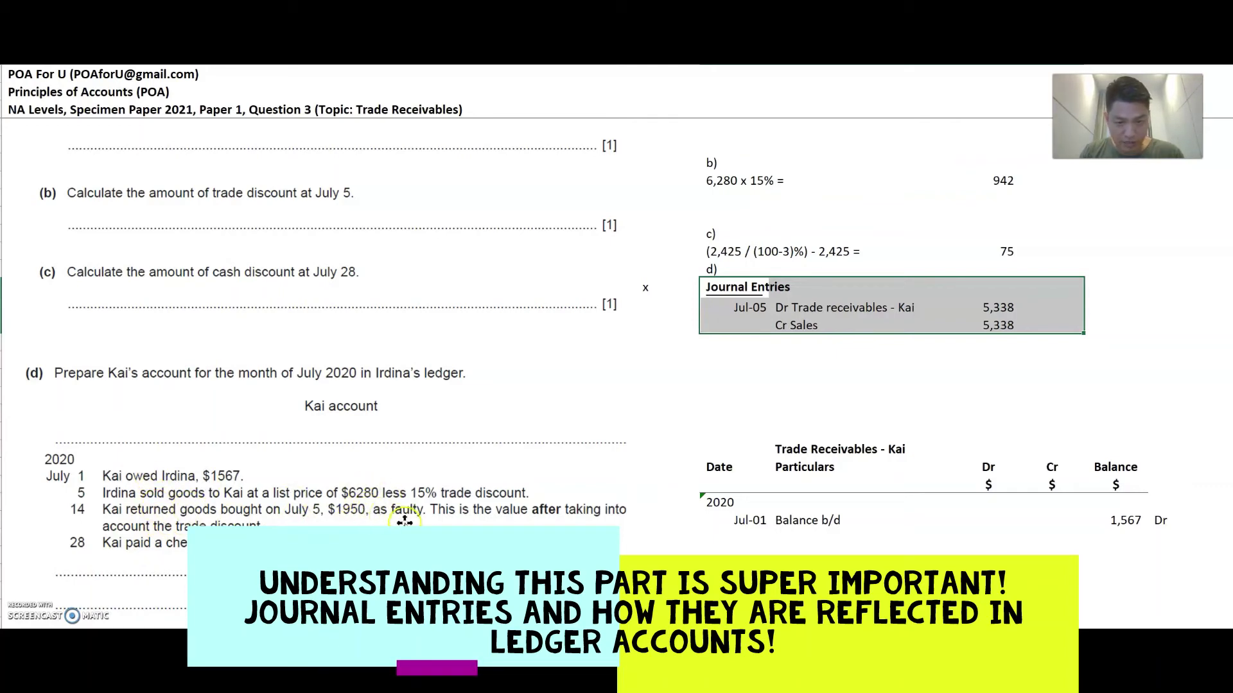
key(shift+Down)
key(shift+Down)
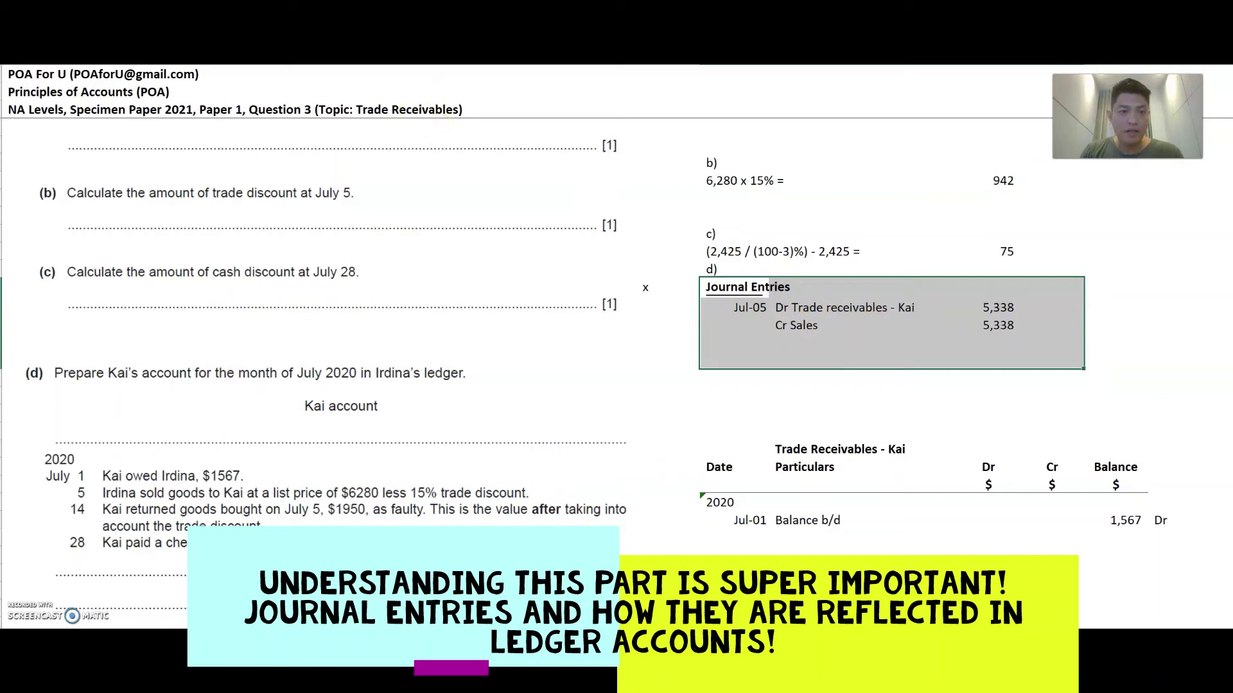
key(ctrl+y)
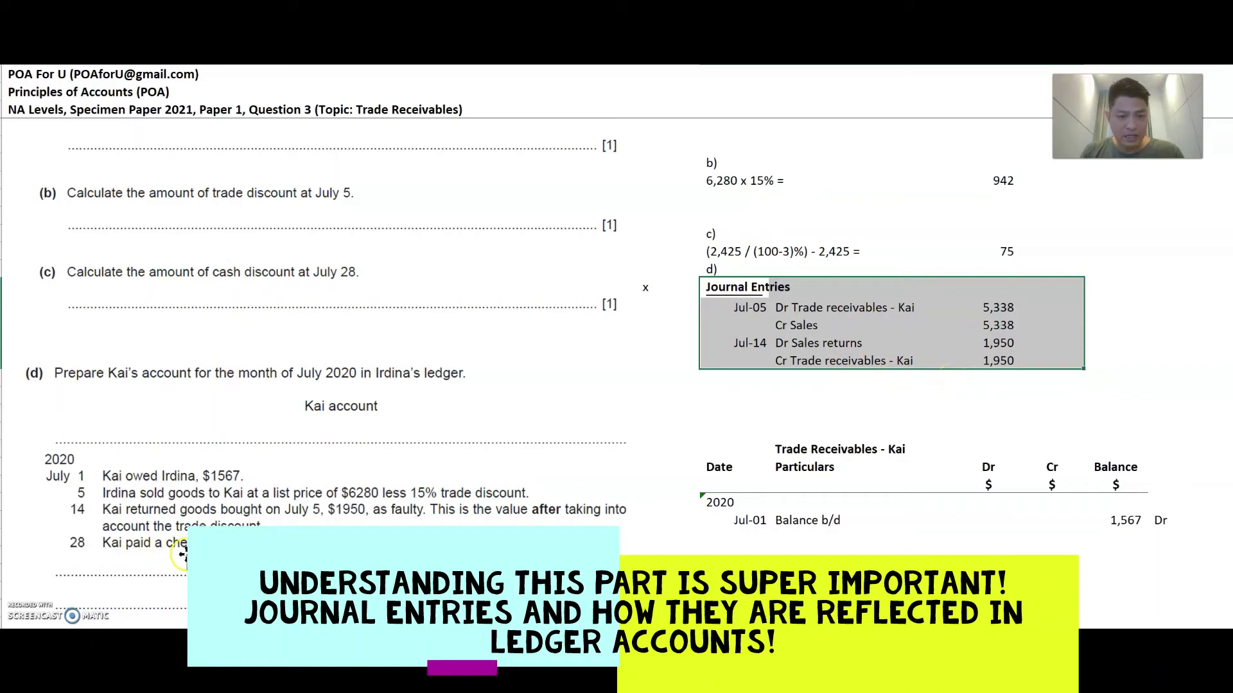
key(shift+Down)
key(shift+Down)
key(shift+Down)
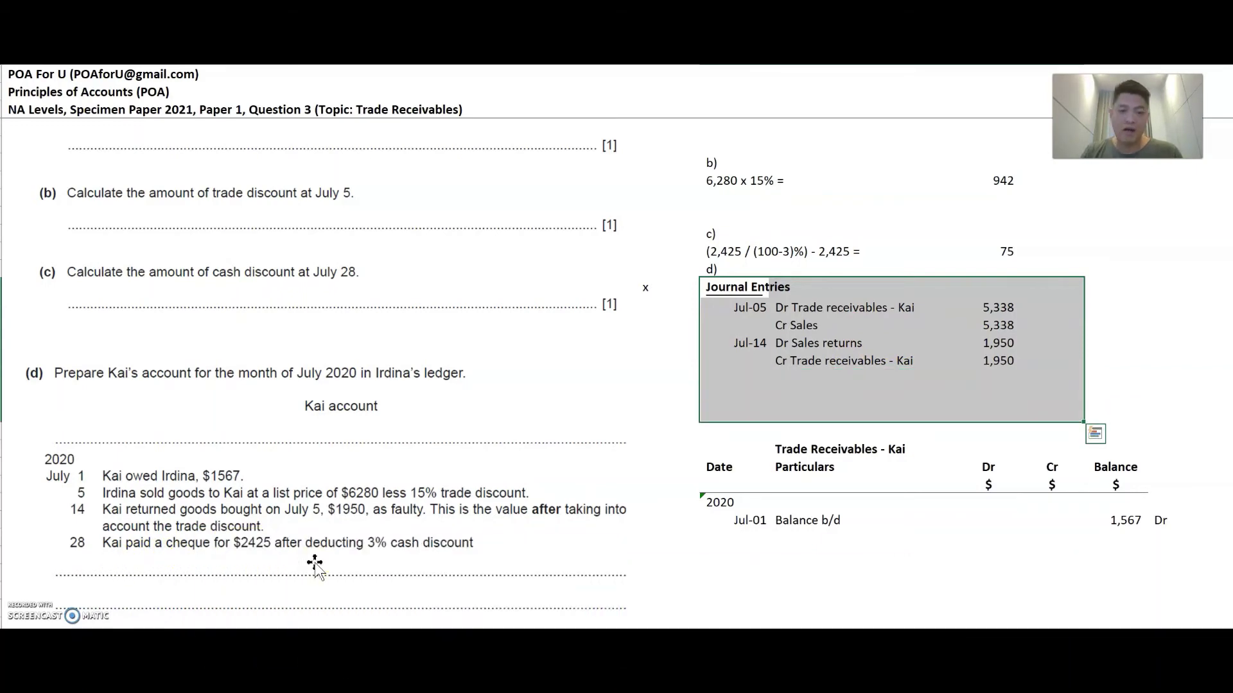
text(Jul-28	Dr Cash at Bank	2,425 	Dr Discount allowed	75 	Cr Trade receivables - Kai	2,500)
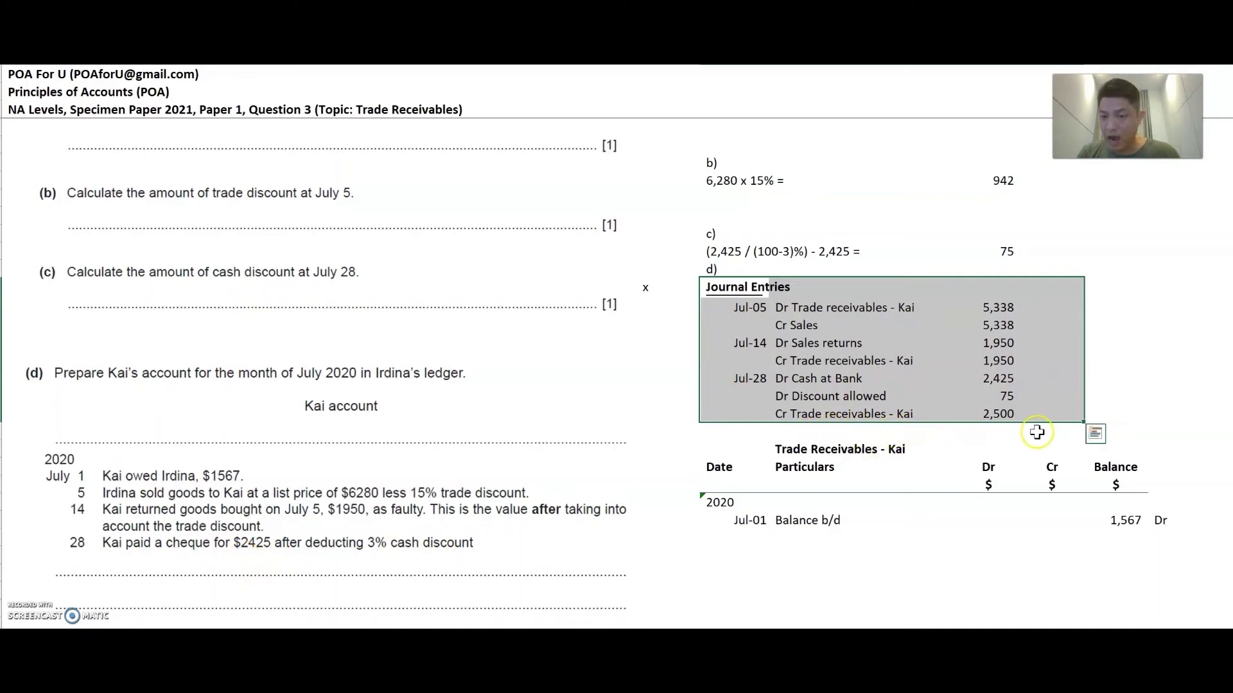
click(1000, 415)
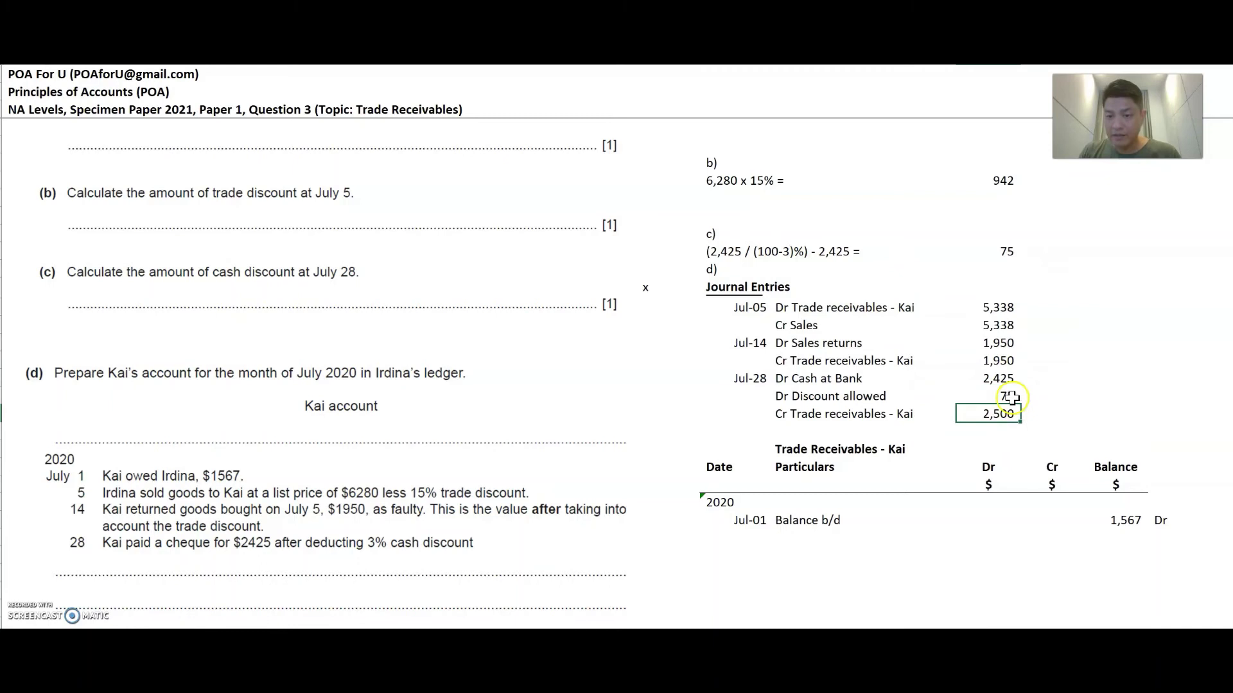
right_click(1011, 398)
click(1045, 606)
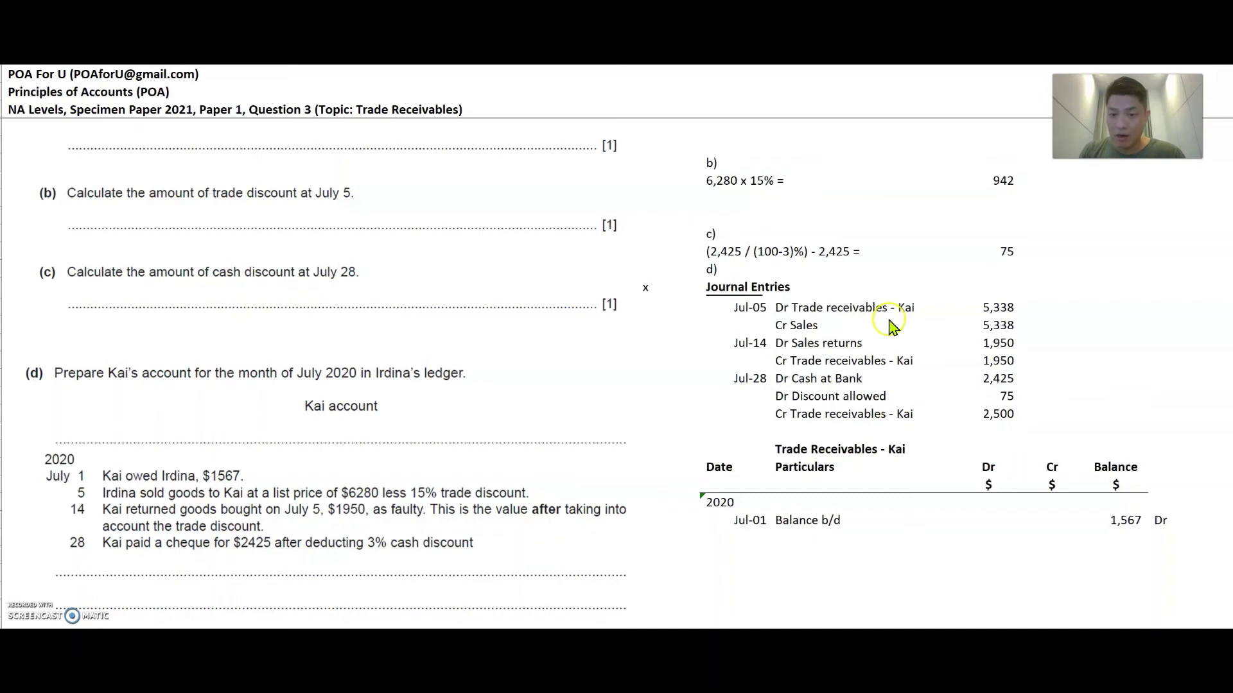
Post the Jul-05 Sales Revenue 5,338 row in Kai's ledger, giving a 6,905 balance
click(738, 538)
key(shift+Right)
key(shift+Right)
key(shift+Right)
key(shift+Right)
key(shift+Right)
key(shift+Right)
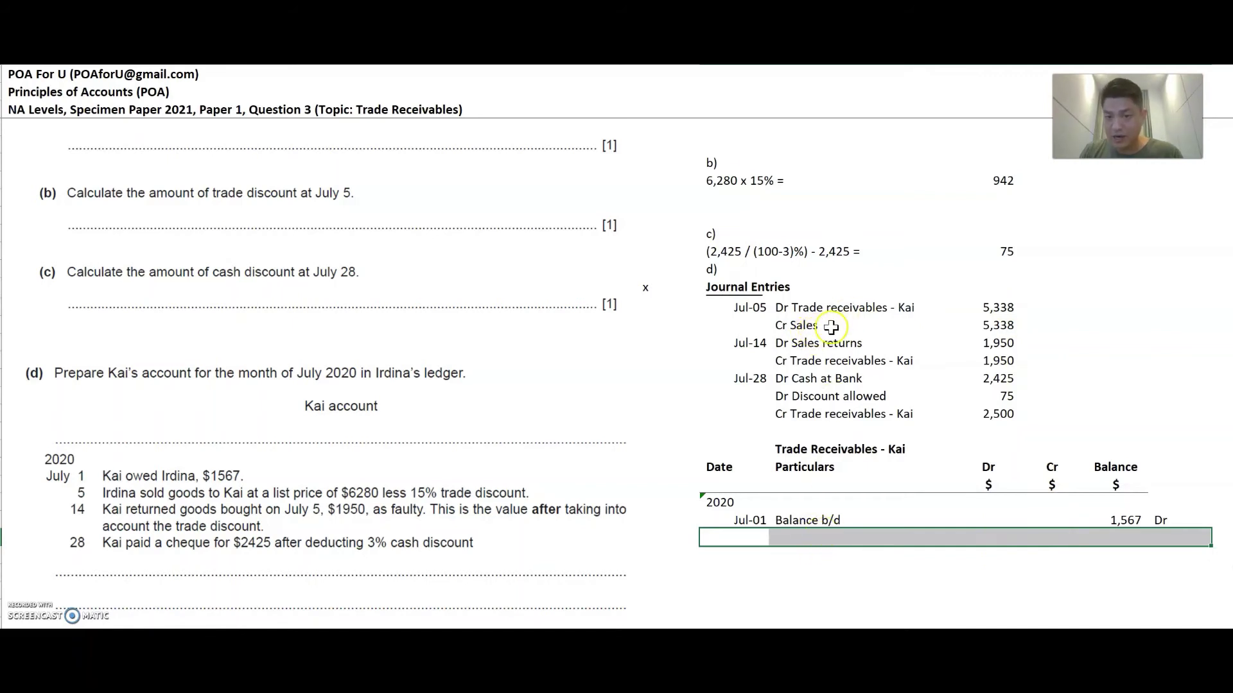
key(ctrl+z)
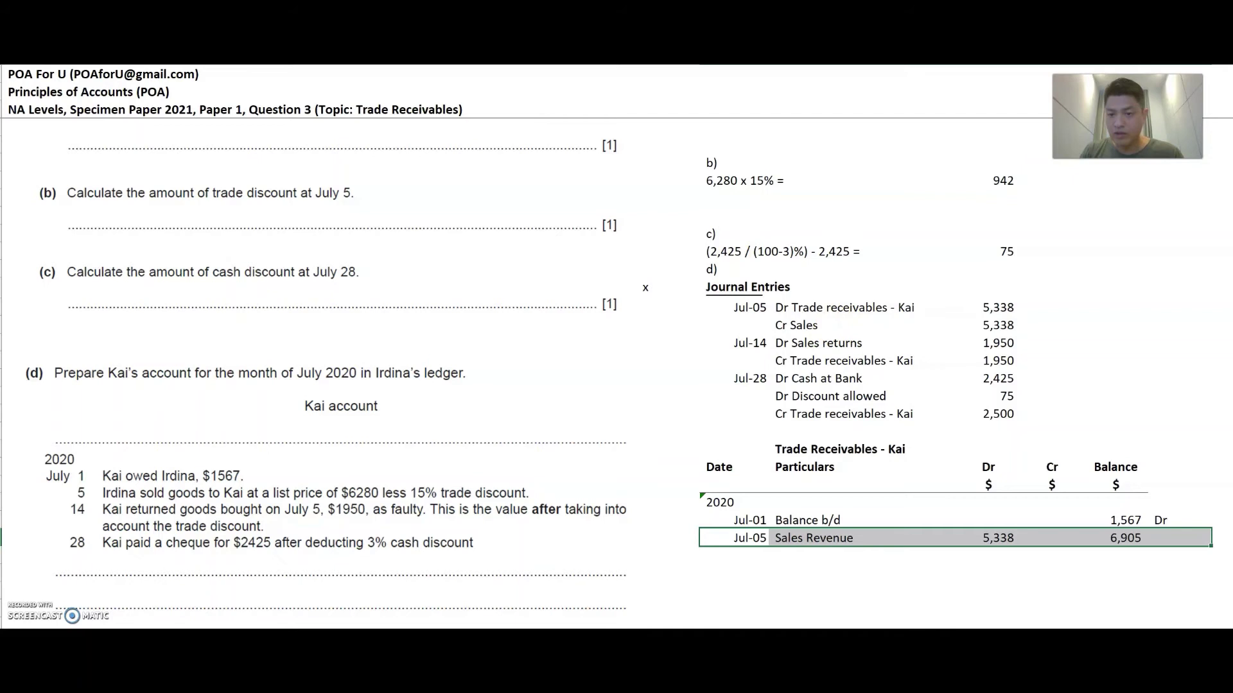
Correct the Cr Sales journal line to read 'Sales Revenue'
click(790, 325)
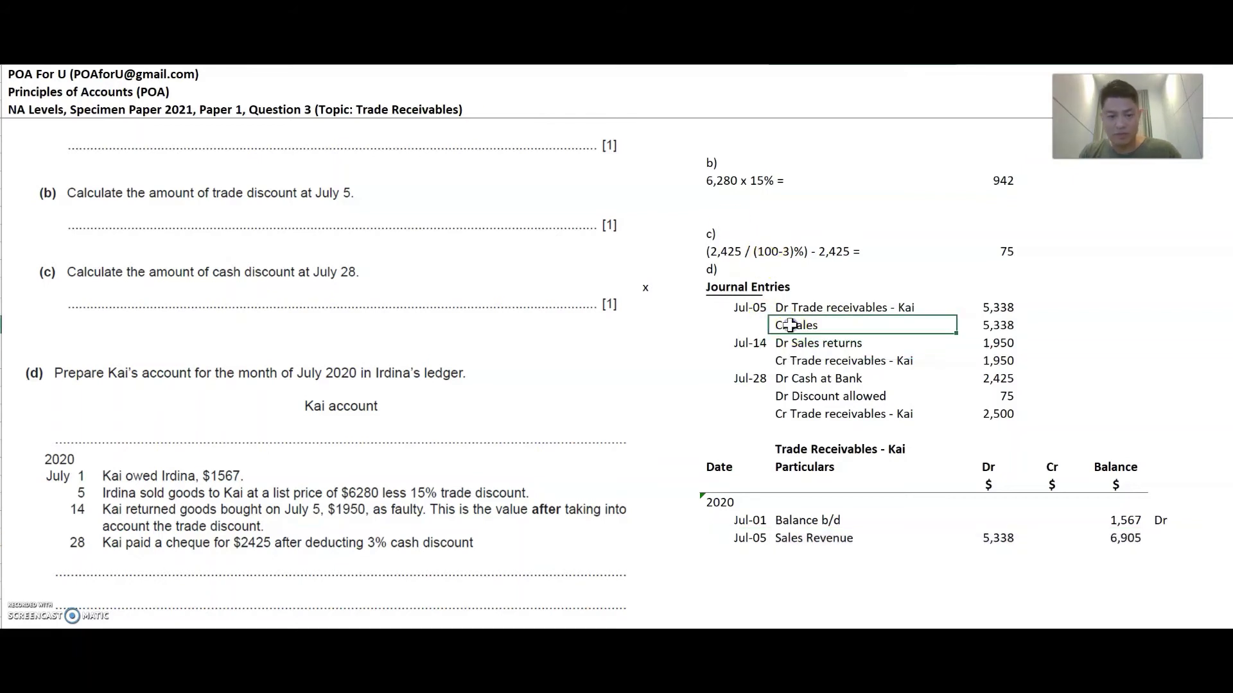
text(REvenue)
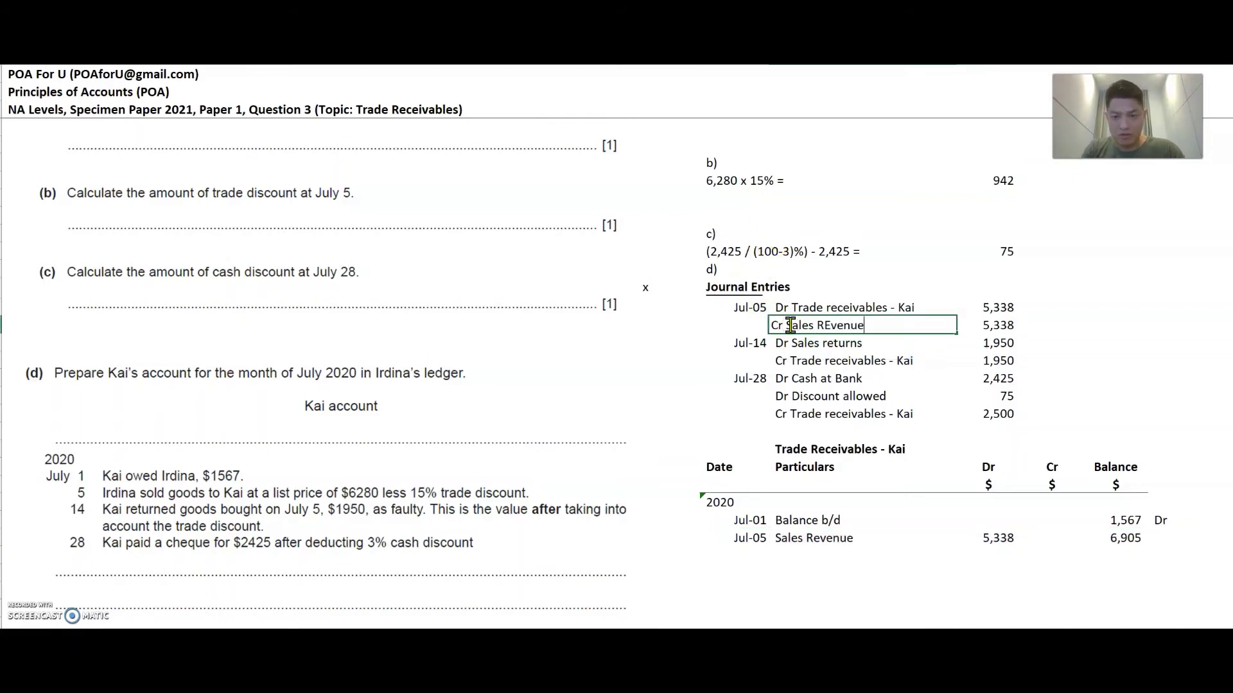
text(s)
key(Return)
click(791, 326)
key(F2)
key(BackSpace)
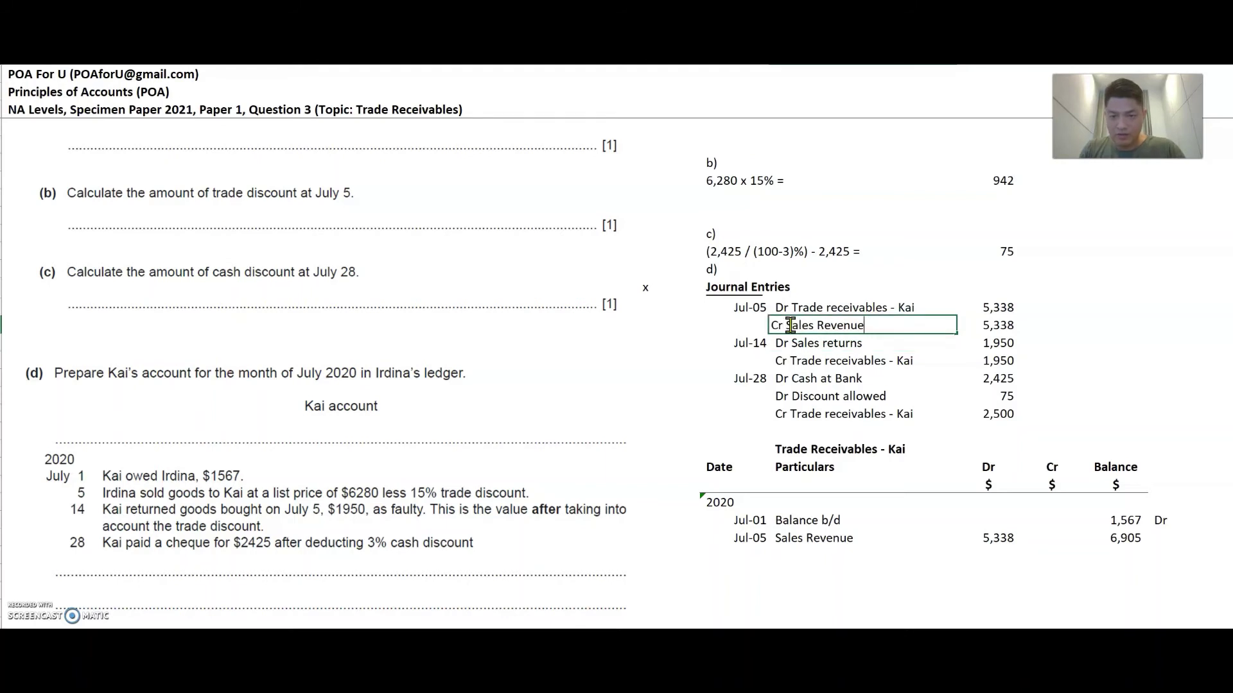
key(Return)
Enter the 14/7 Sales returns credit of 1,950 in the ledger
click(749, 554)
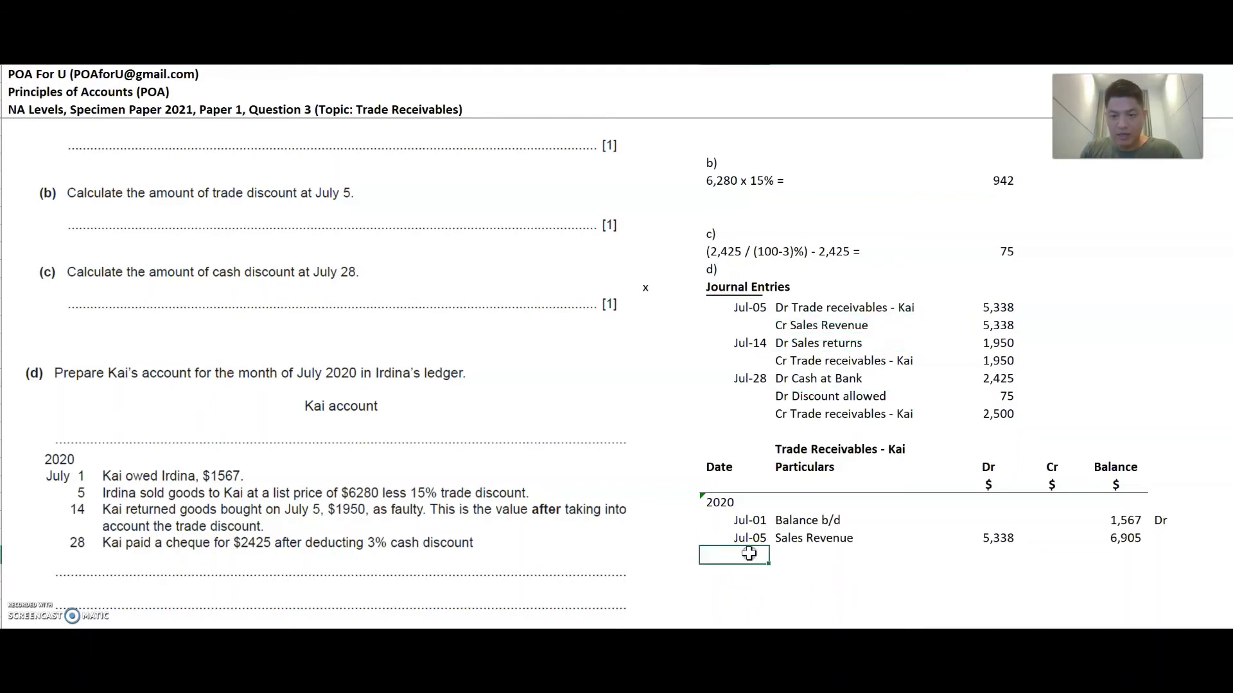
key(shift+Right)
key(shift+Right)
key(shift+Right)
key(shift+Right)
key(shift+Right)
key(shift+Right)
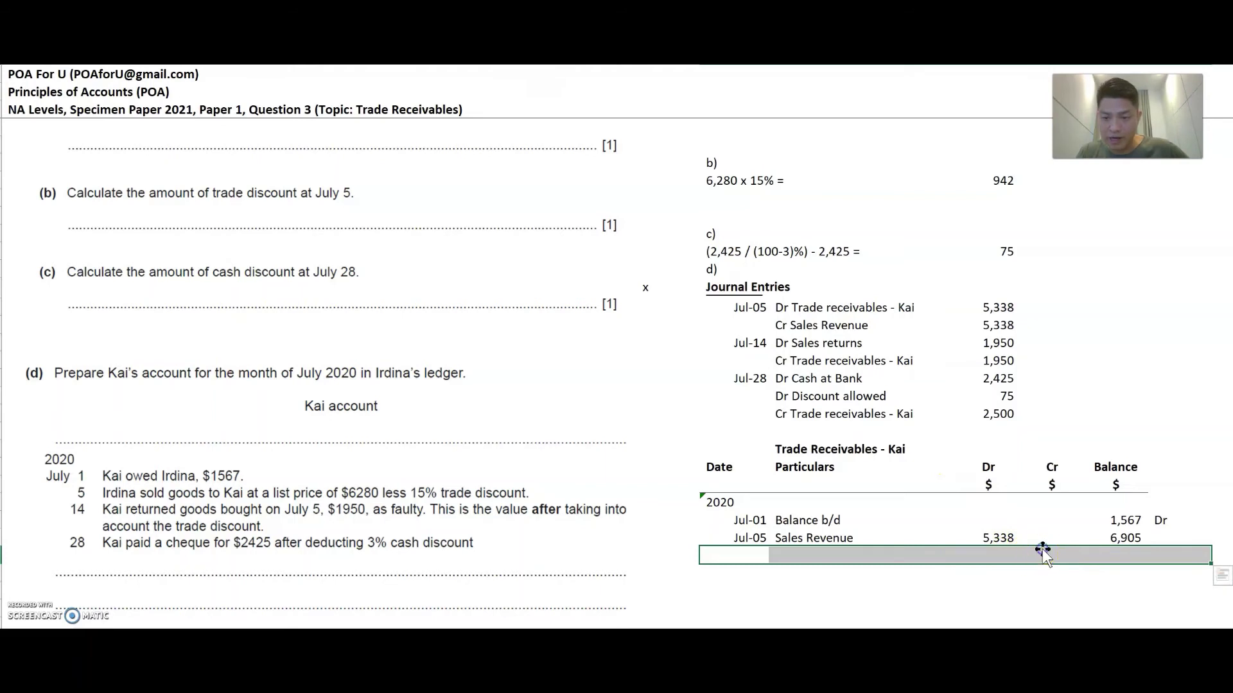
click(1043, 554)
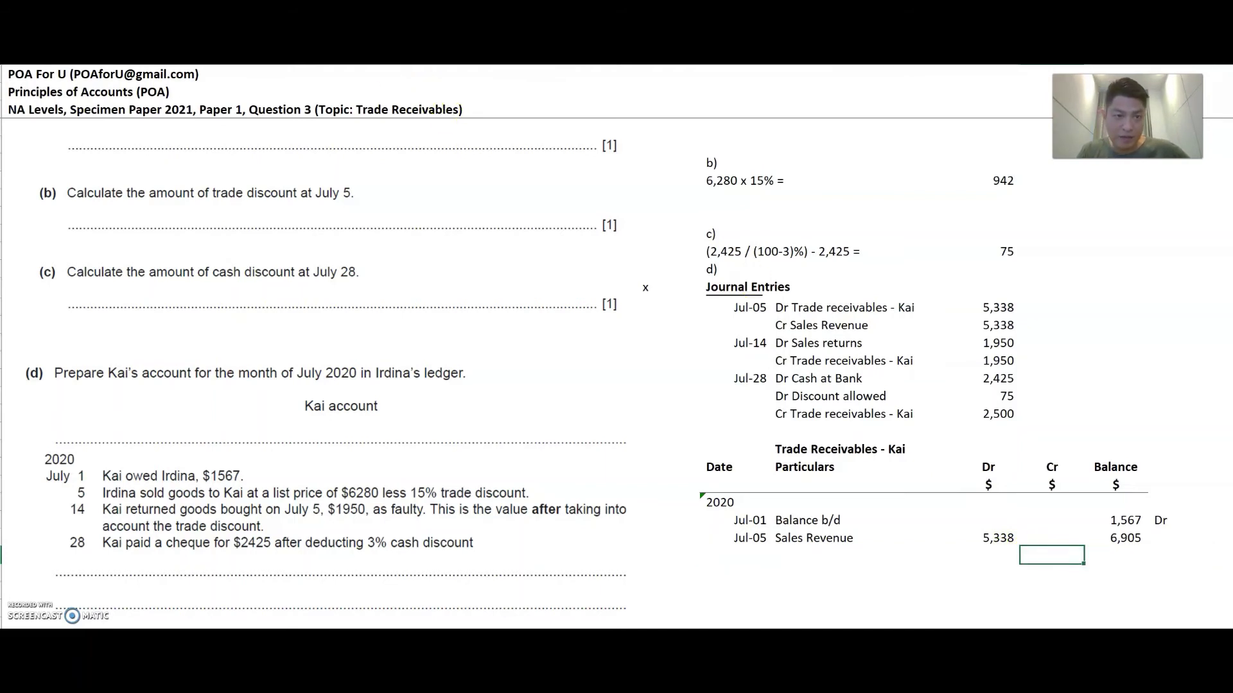
text(1950)
click(733, 554)
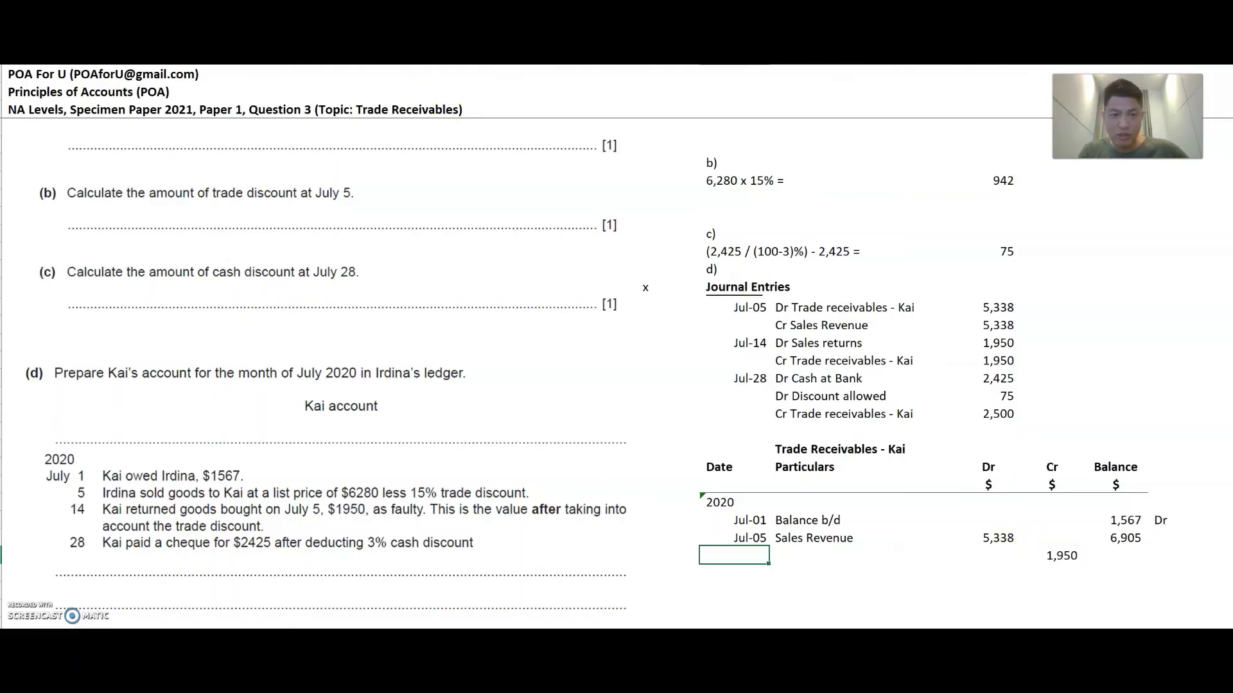
text(14/7)
key(Tab)
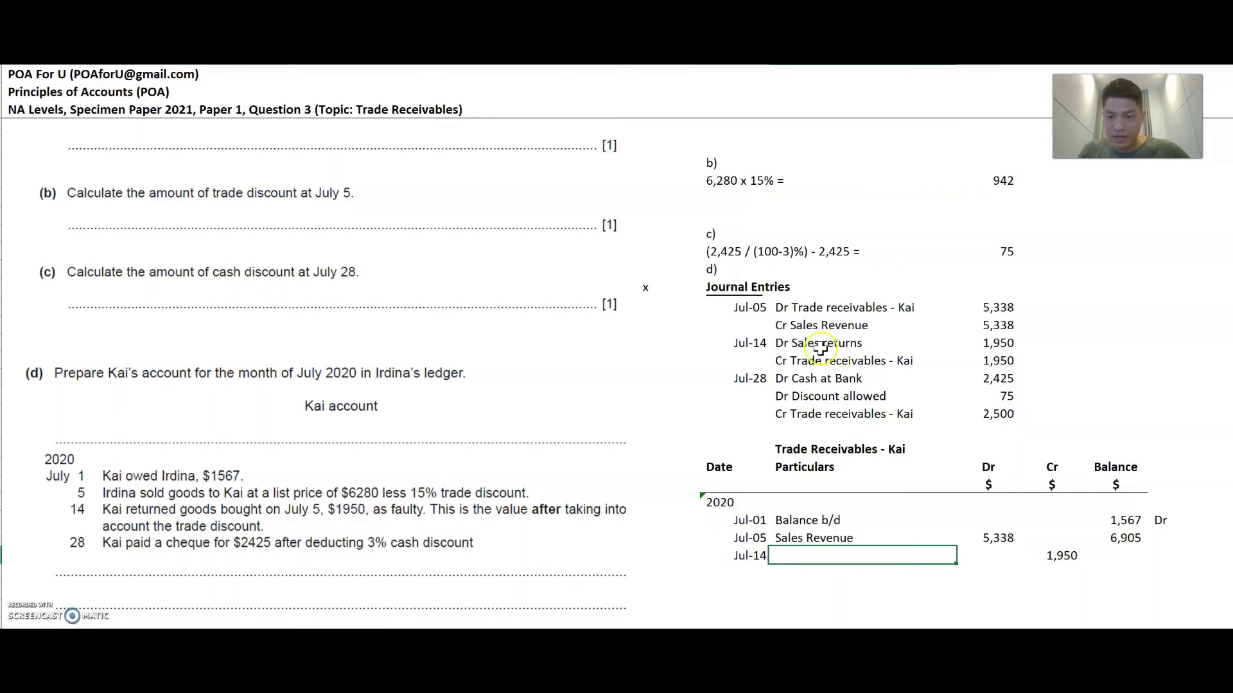
text(Sales returns)
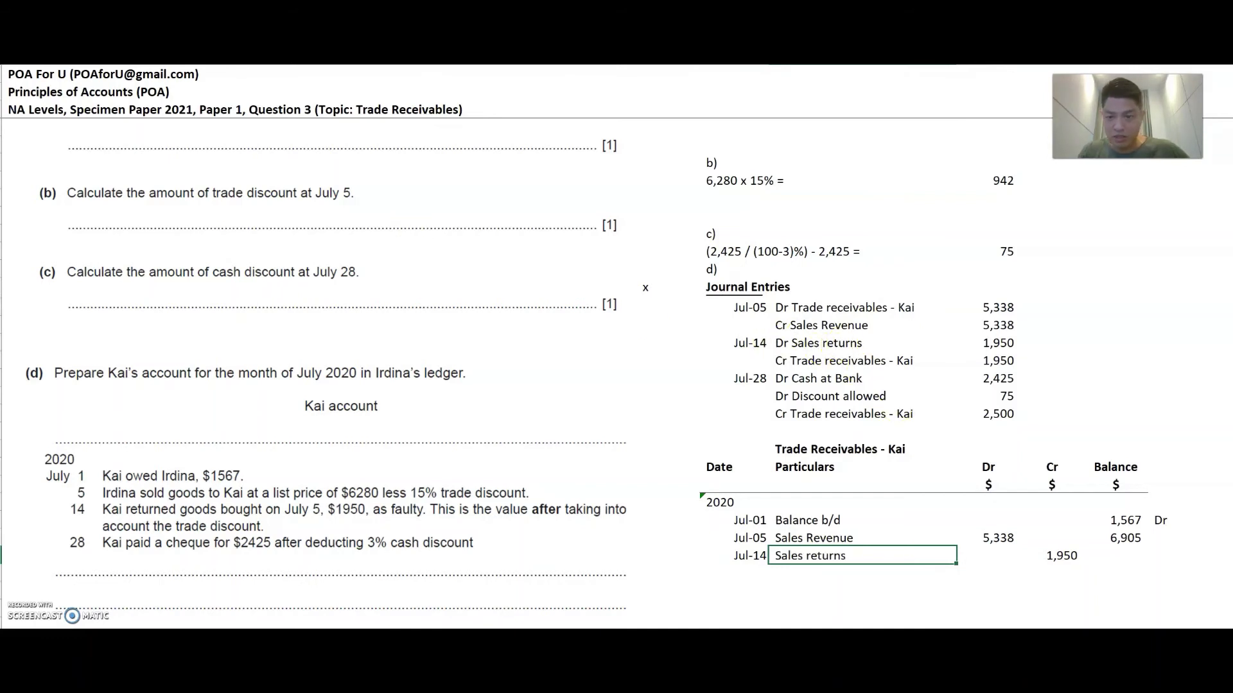
key(Tab)
key(Tab)
key(Tab)
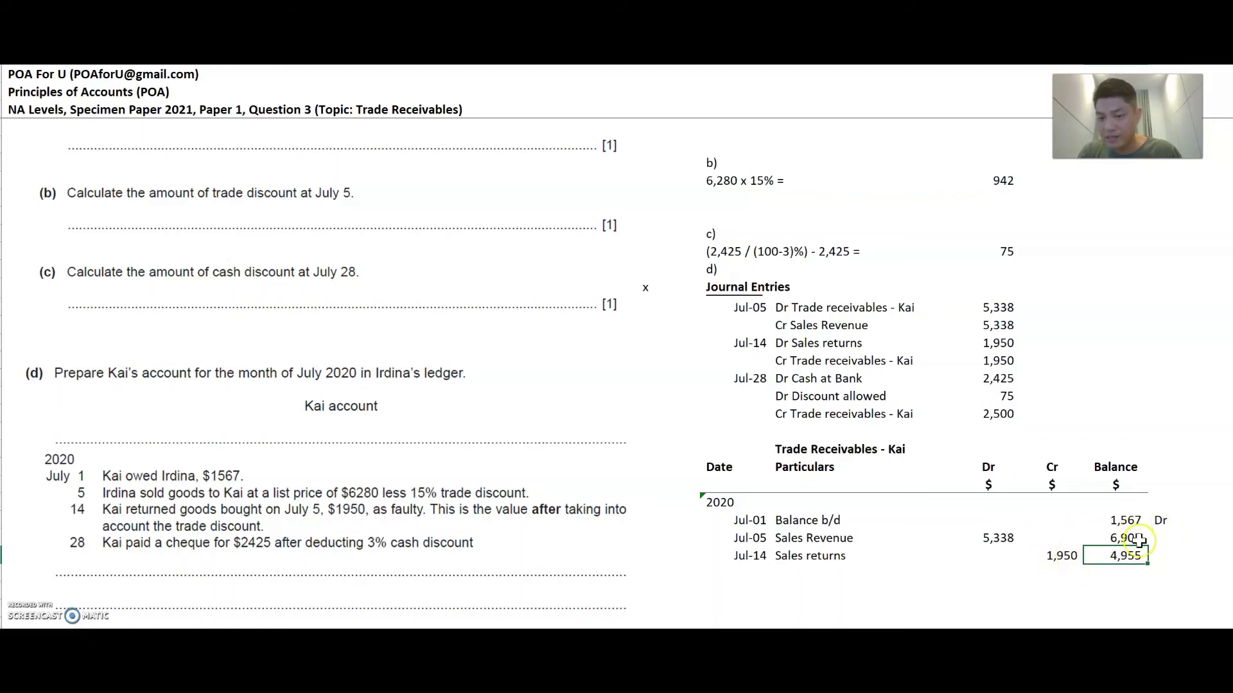
Add the Jul-28 Cash at Bank 2,425 and Discount Allowed 75 rows to the ledger
click(751, 575)
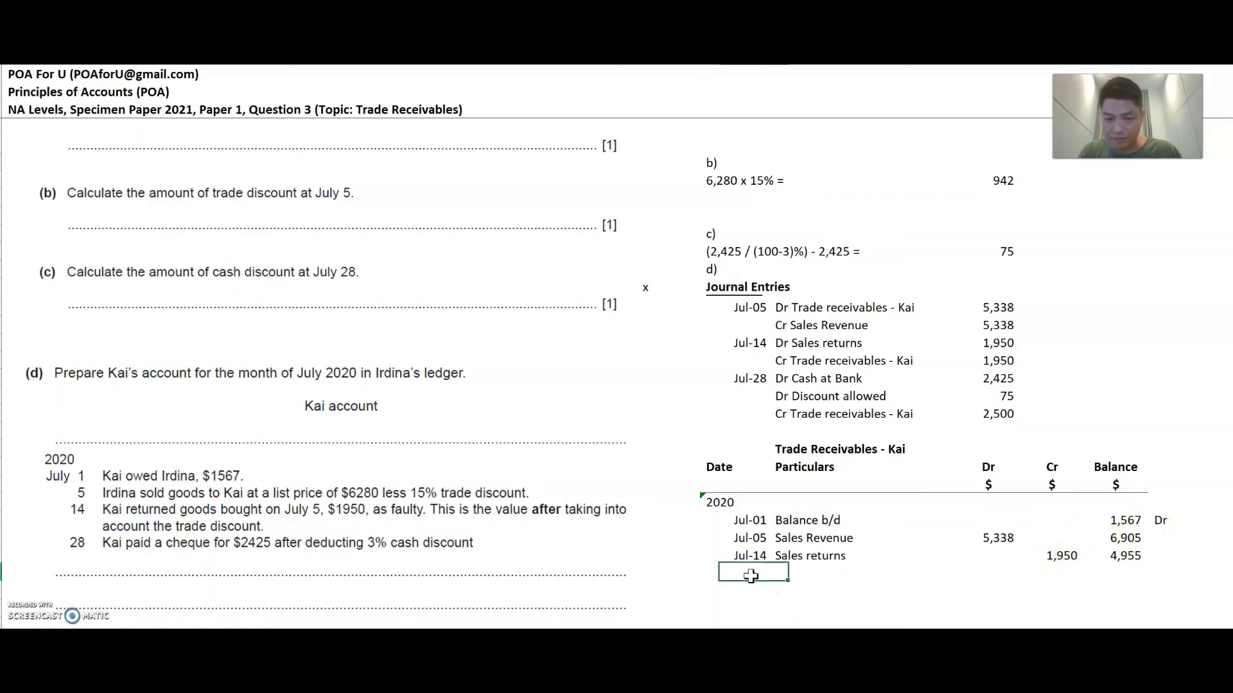
key(shift+Right)
key(shift+Right)
key(shift+Right)
key(shift+Right)
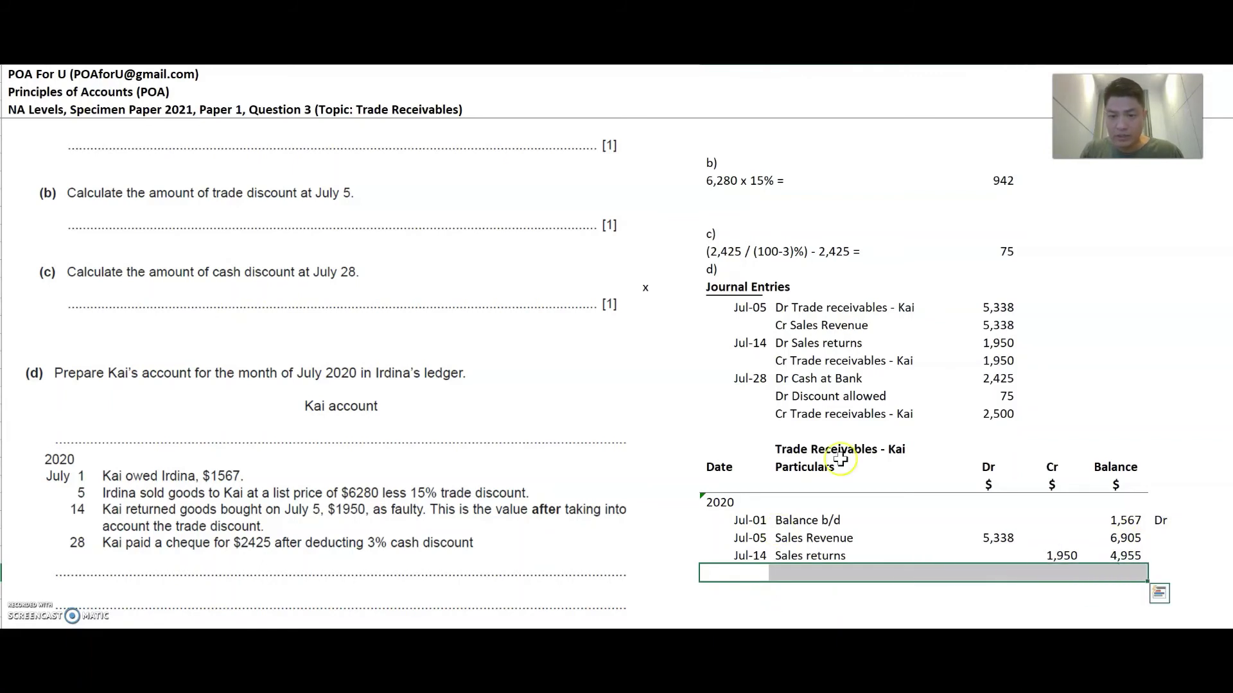
key(shift+Down)
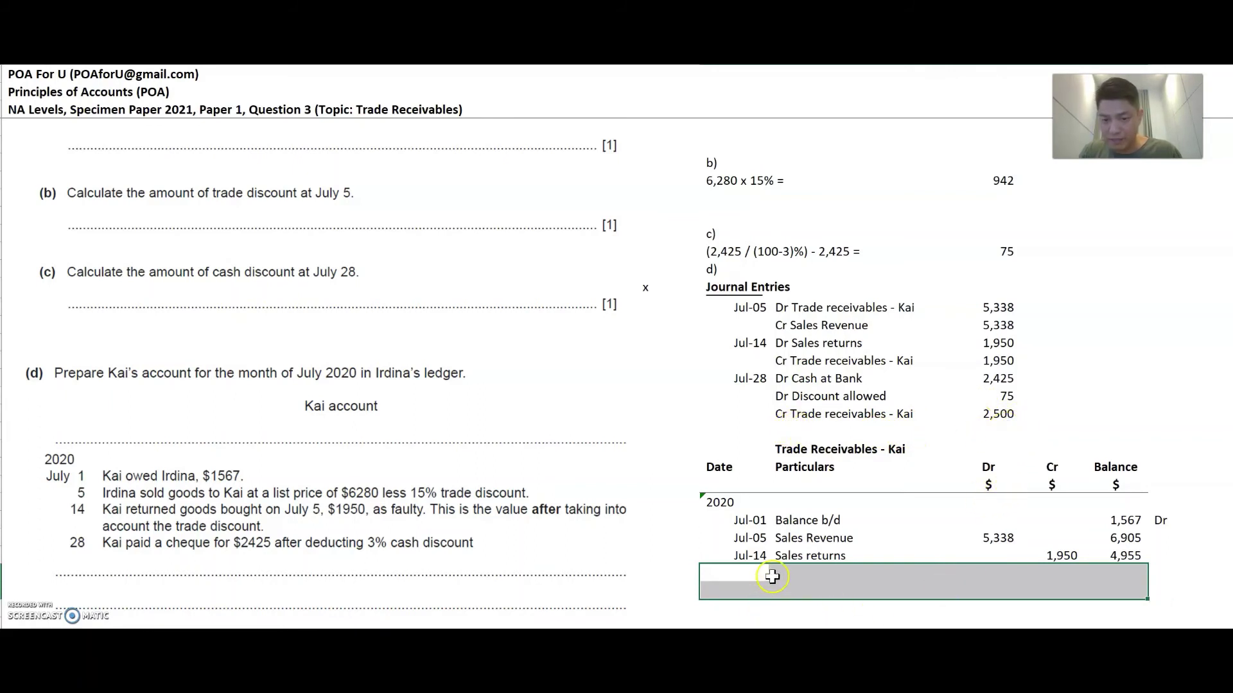
key(ctrl+z)
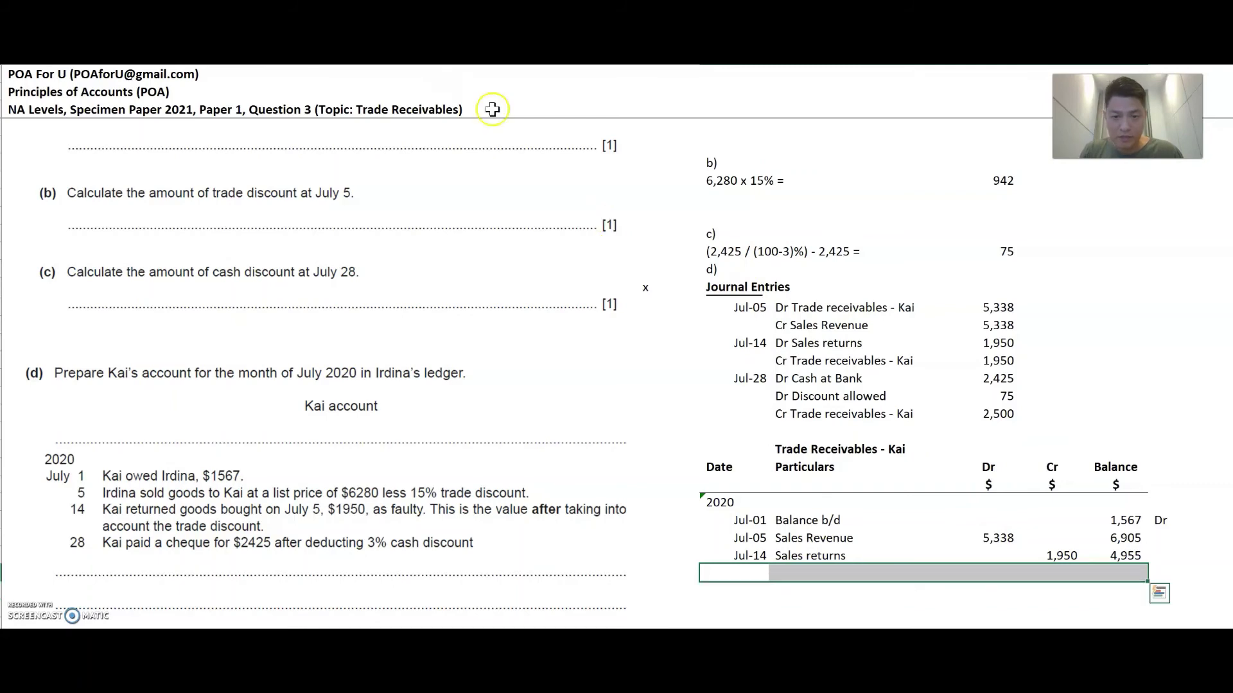
text(Jul-28	Cash at Bank		2,425	2,530)
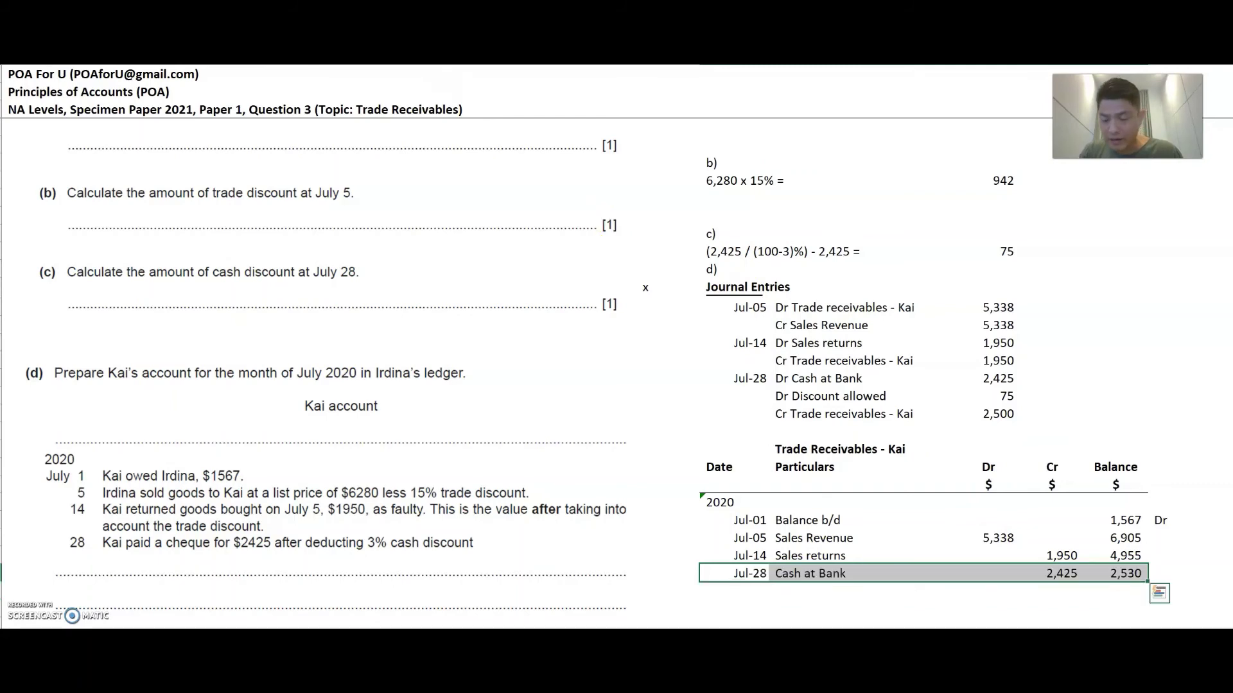
key(ctrl+y)
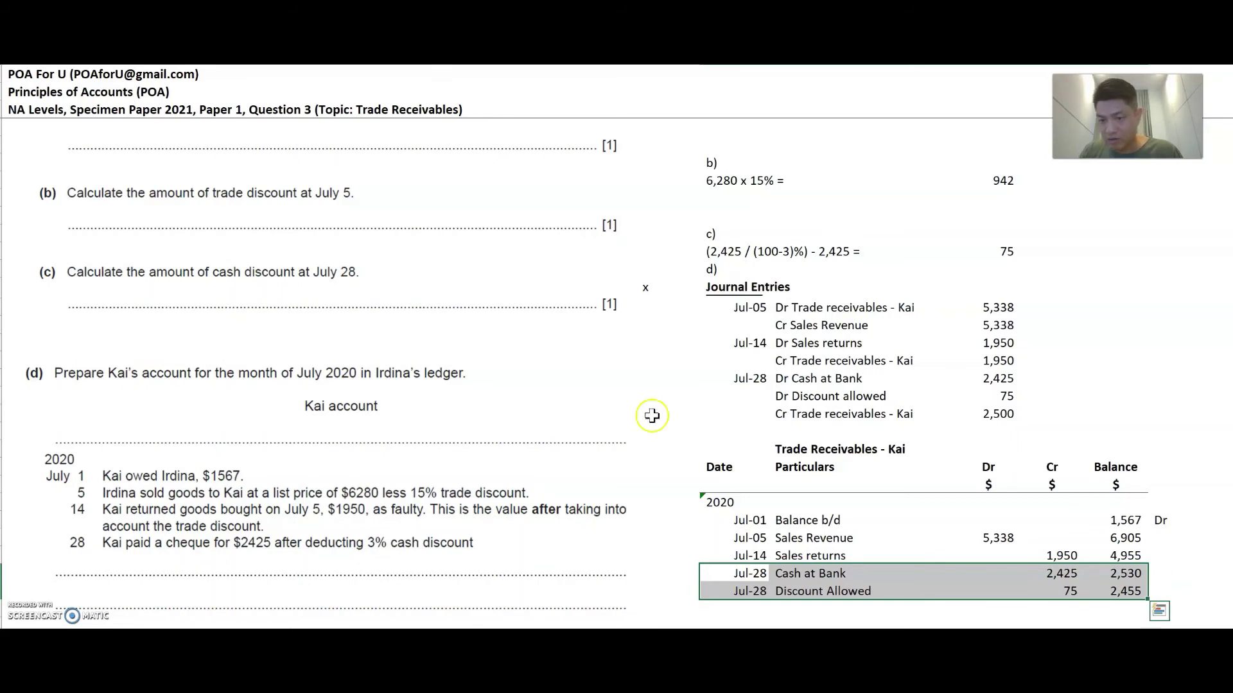
key(Escape)
scroll(921, 515, down, 2)
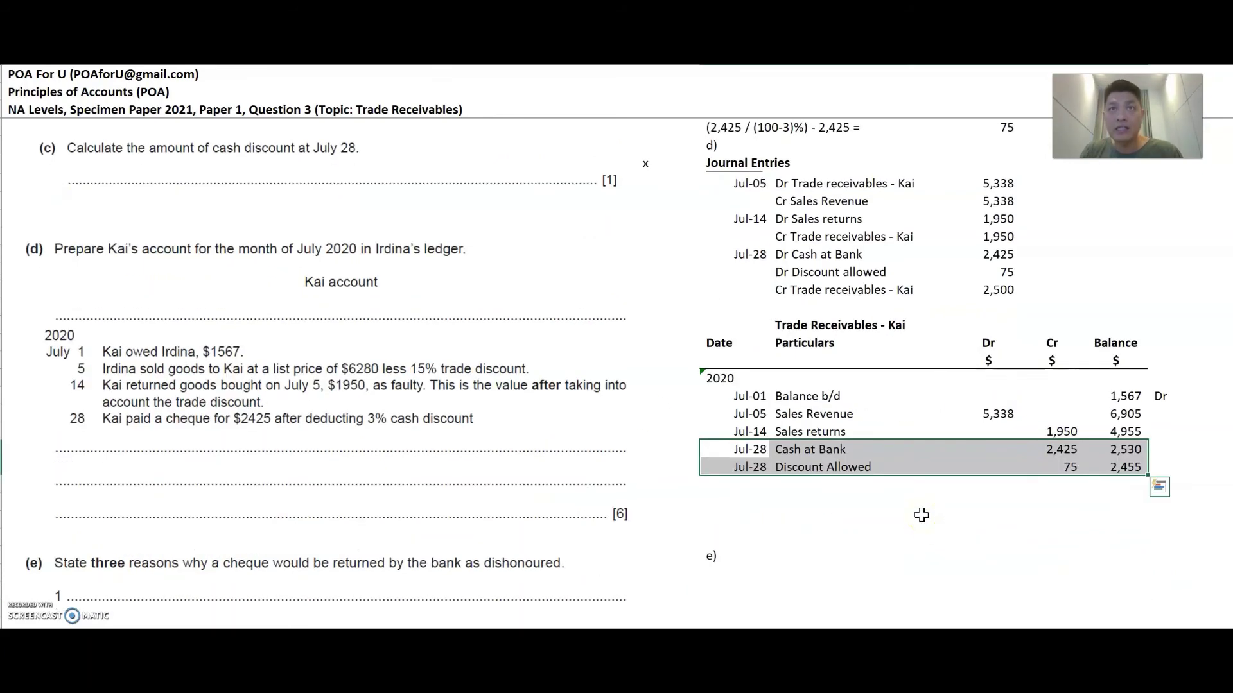
Mark the 2,455 closing balance Dr and add the Aug-01 Balance b/d 2,455 Dr row
key(Right)
key(Right)
key(Right)
key(Right)
key(Right)
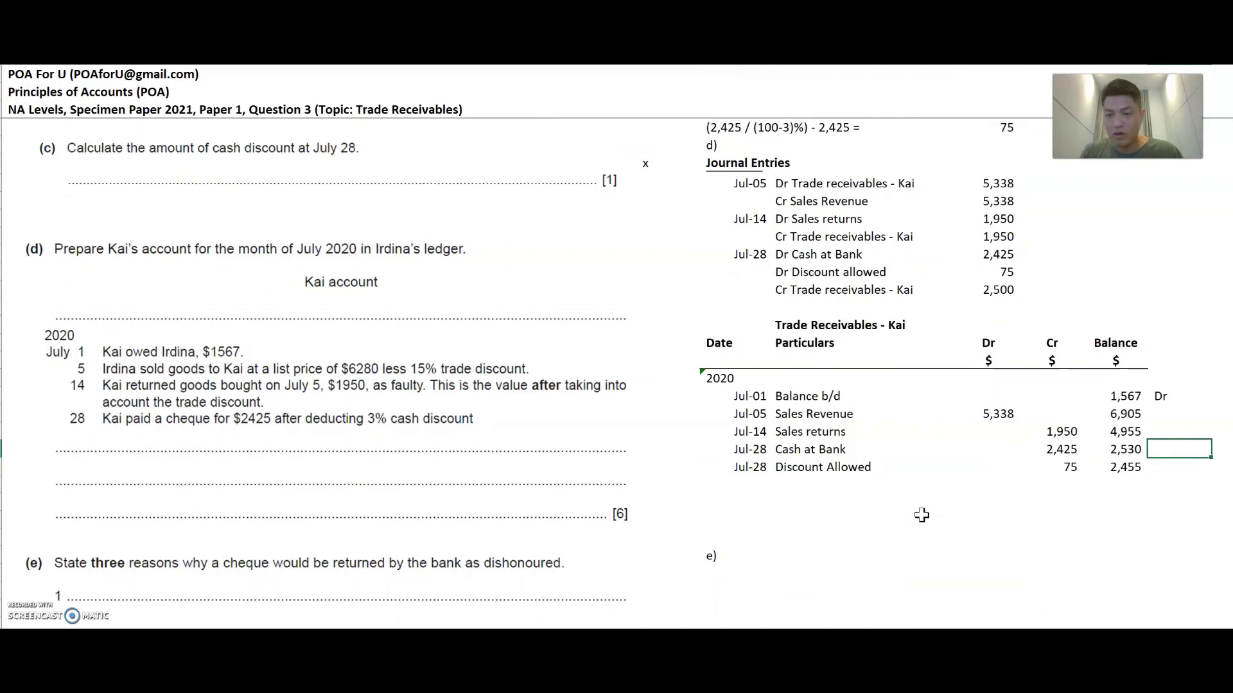
key(Down)
text(Dr)
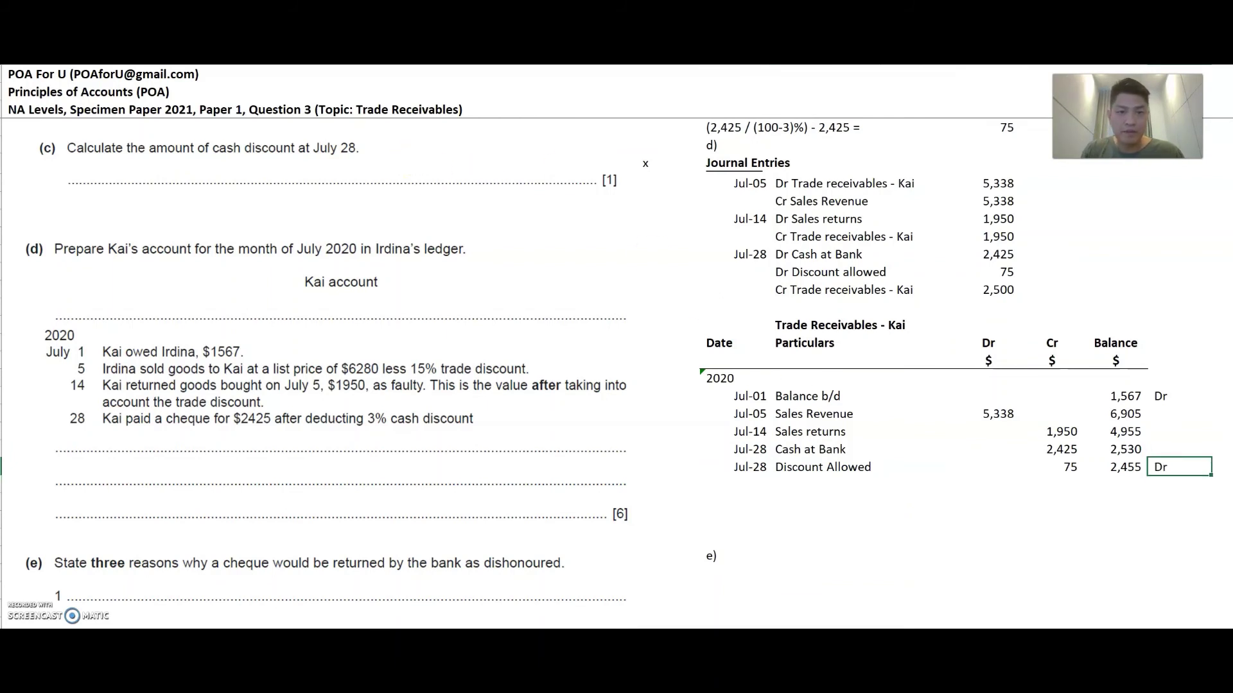
key(Return)
key(Return)
key(Left)
key(Left)
key(Left)
key(Left)
key(Left)
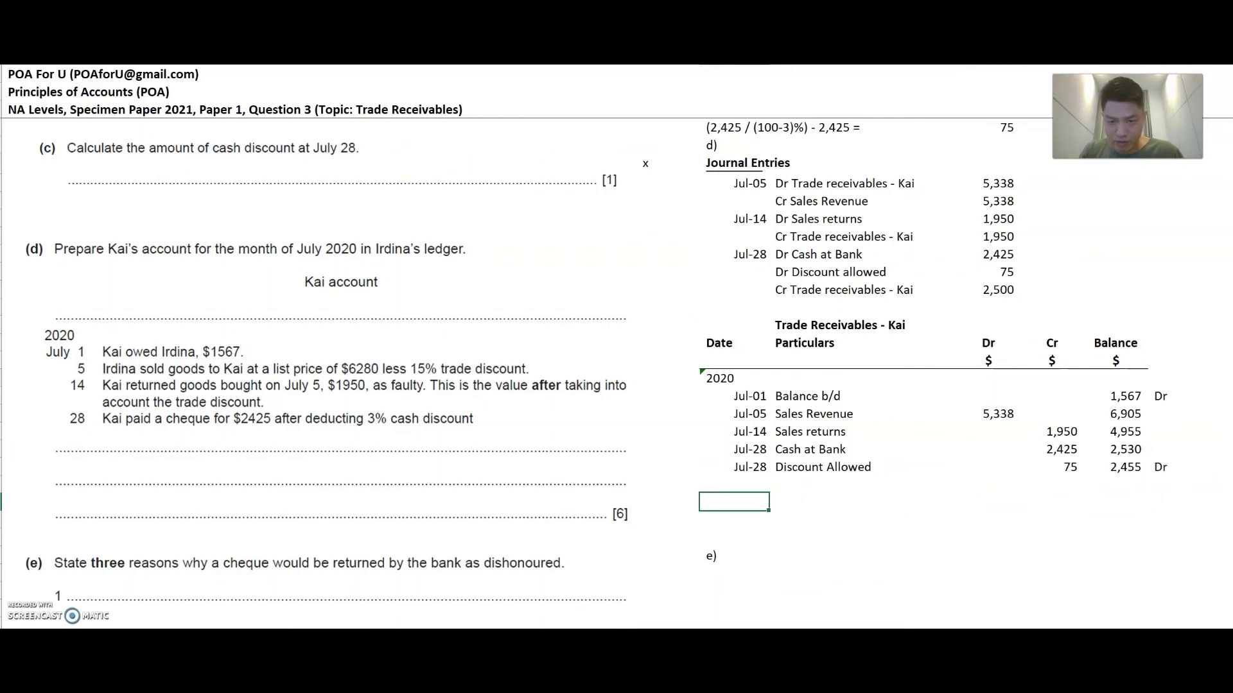
key(shift+Right)
key(shift+Right)
key(shift+Right)
key(shift+Right)
key(shift+Right)
text(Aug-01	Balance b/d			2,455	Dr)
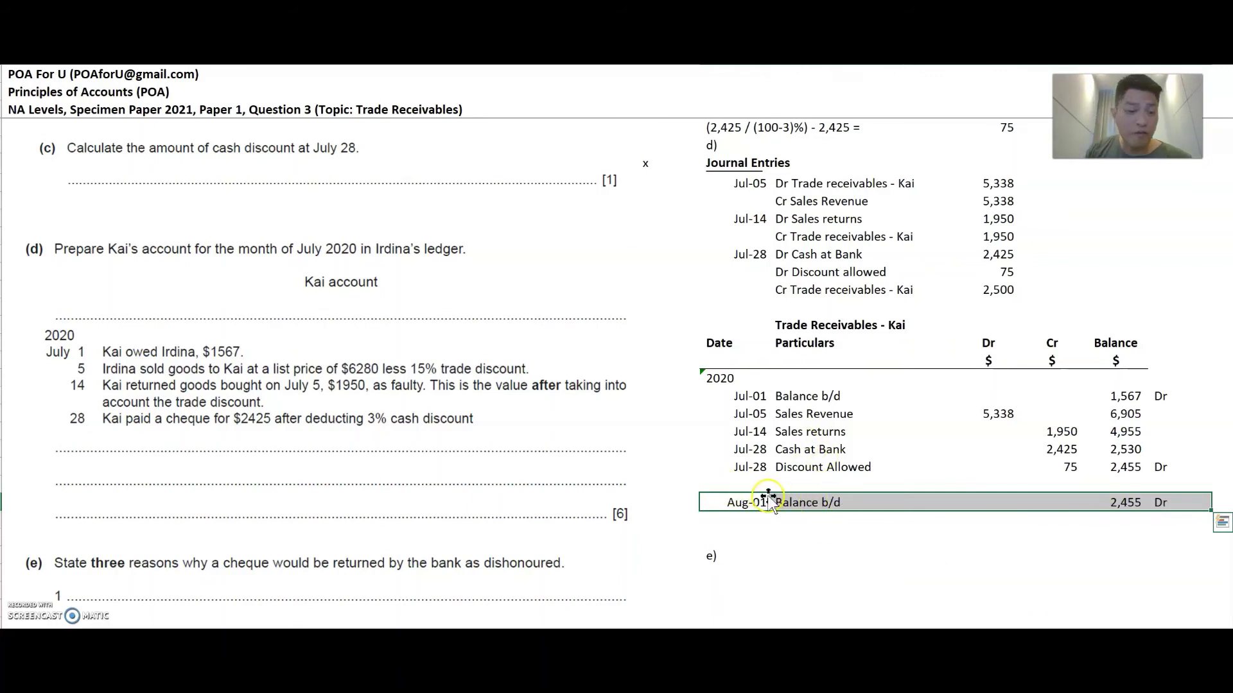
key(Escape)
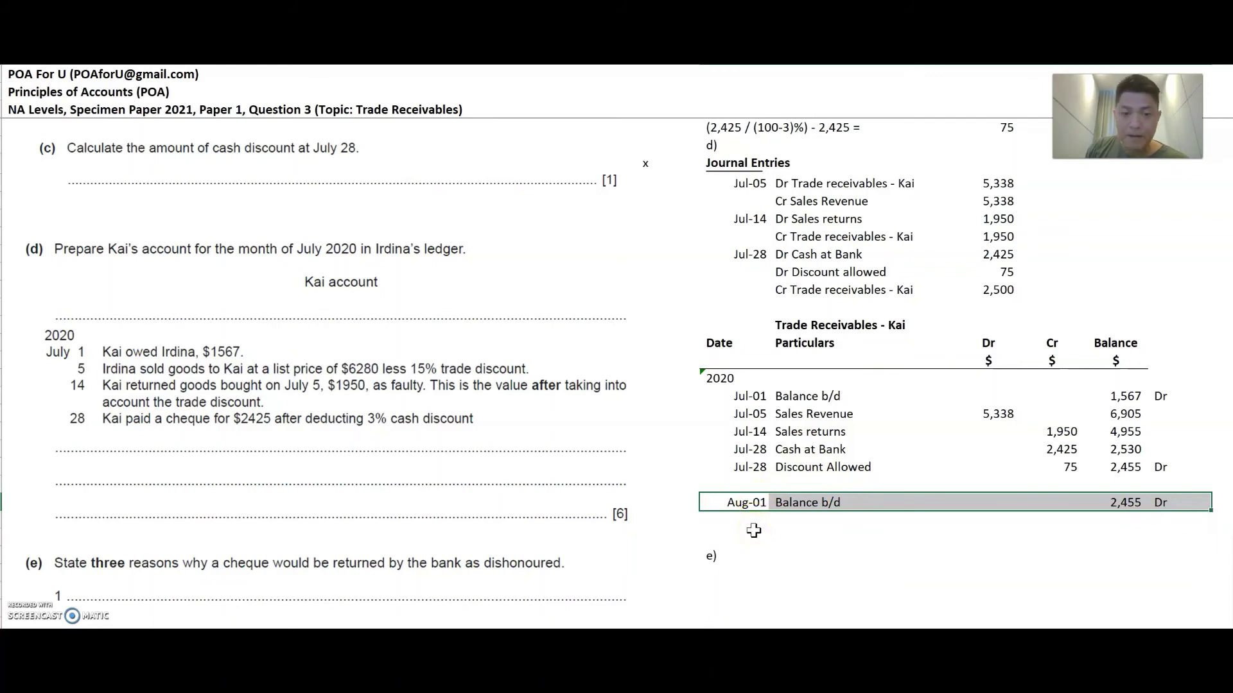
Scroll down to question e) and select the first answer cell beneath its label
scroll(754, 530, down, 3)
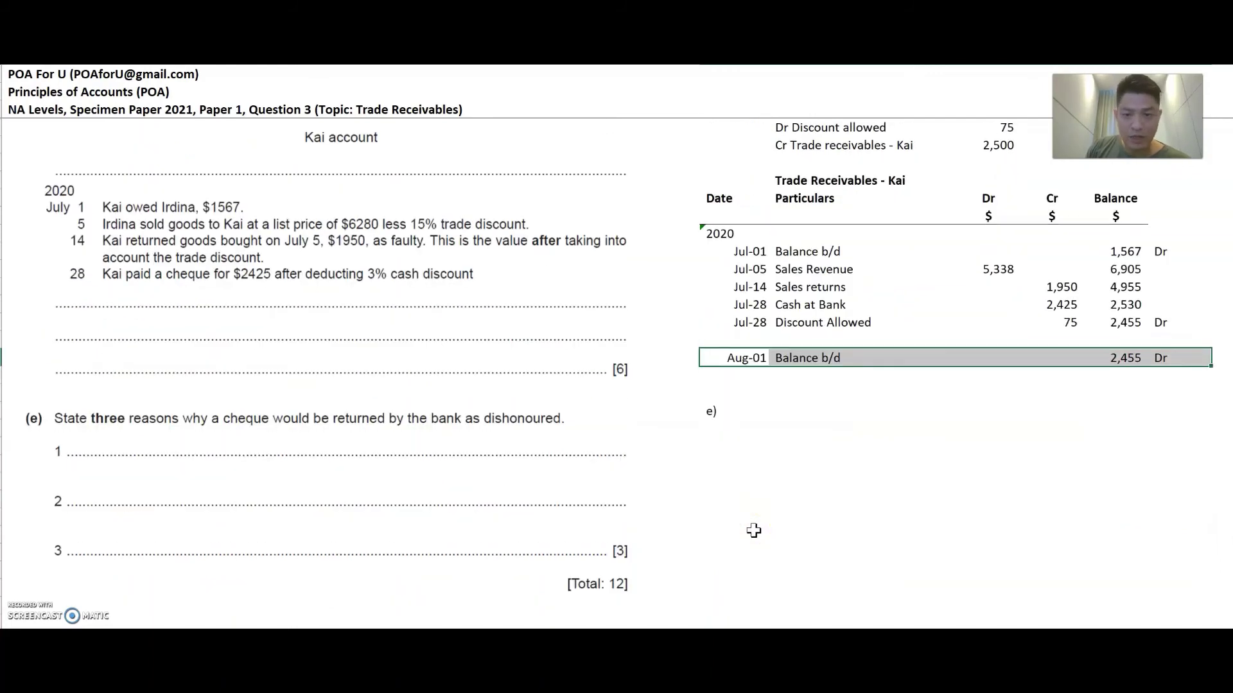
click(742, 431)
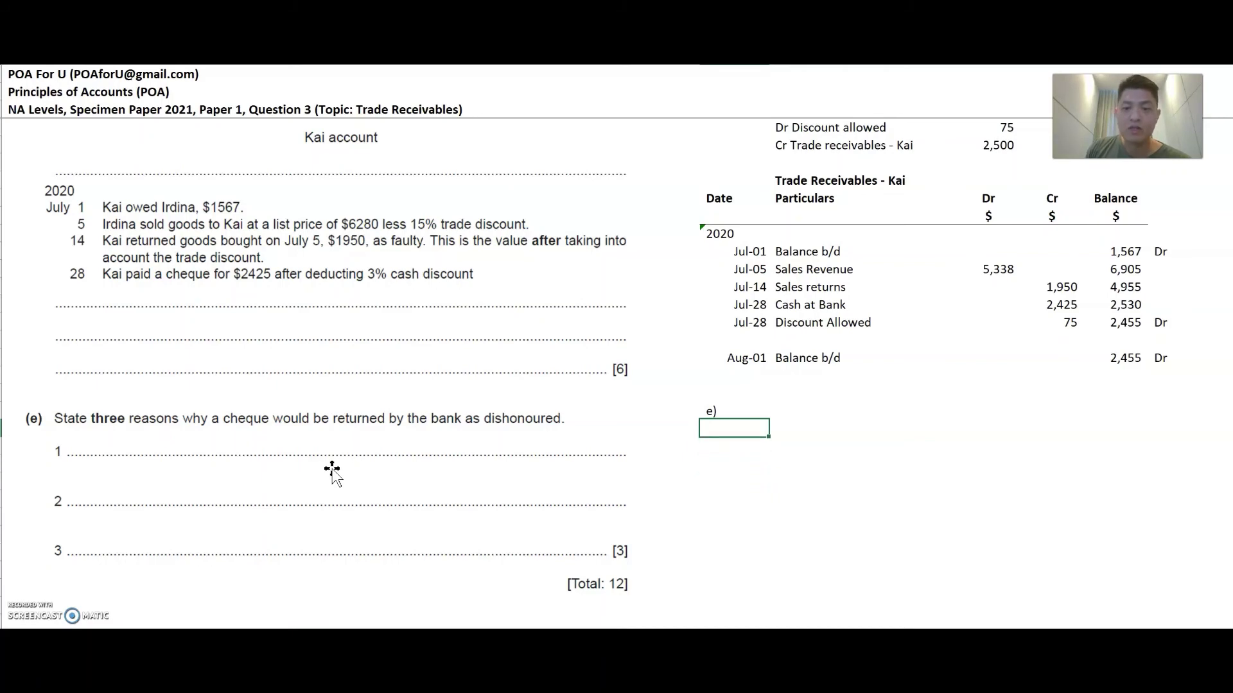
Enter 'Insufficient funds', 'Signature mismatched' and 'Post dated cheque banked in early' under e)
text(1. Insufficient funds)
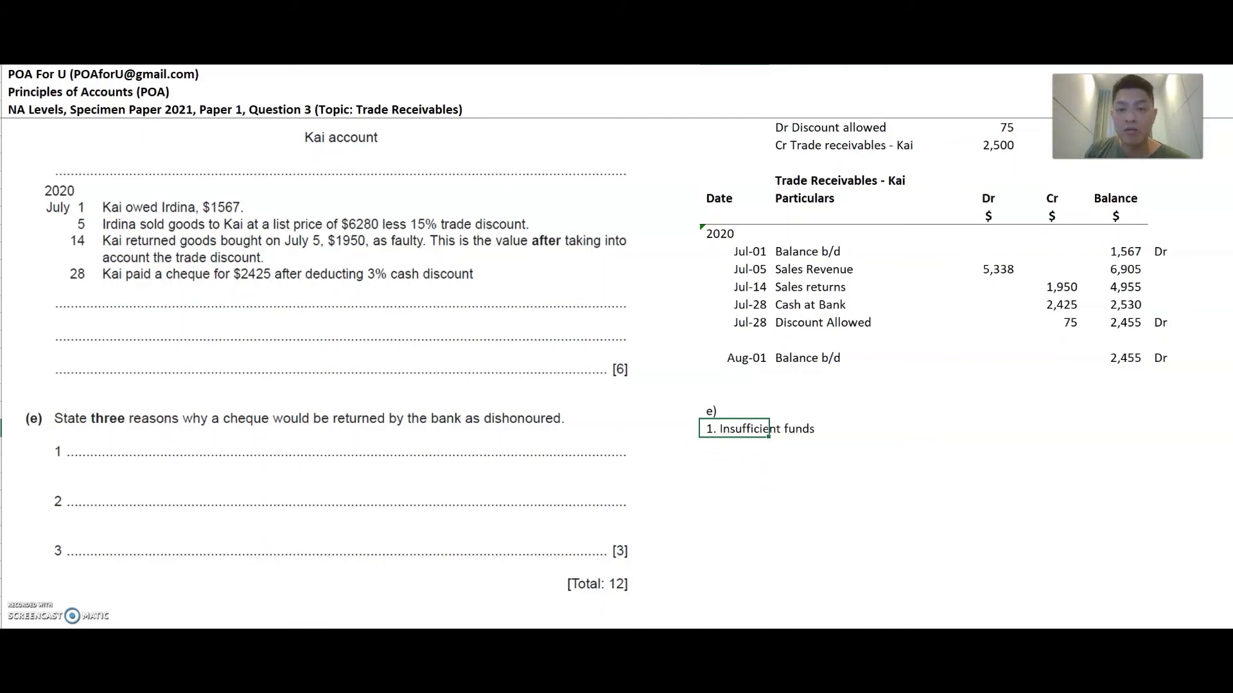
click(733, 446)
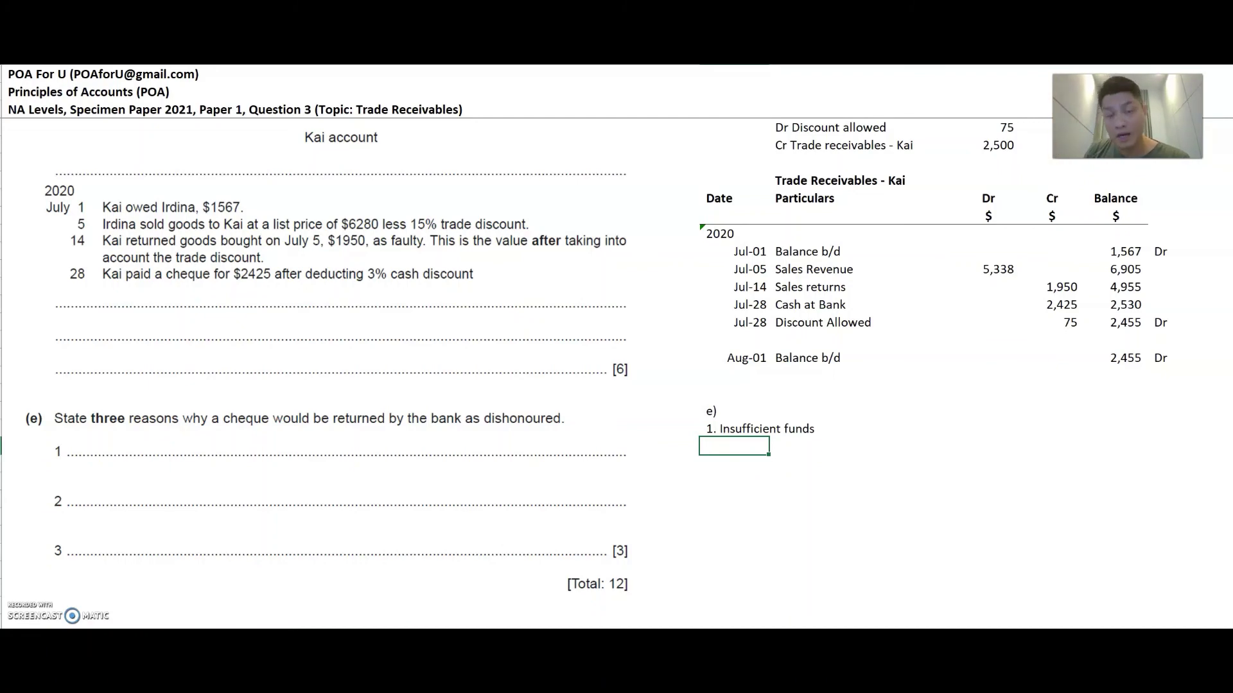
text(2. Signature mismatched)
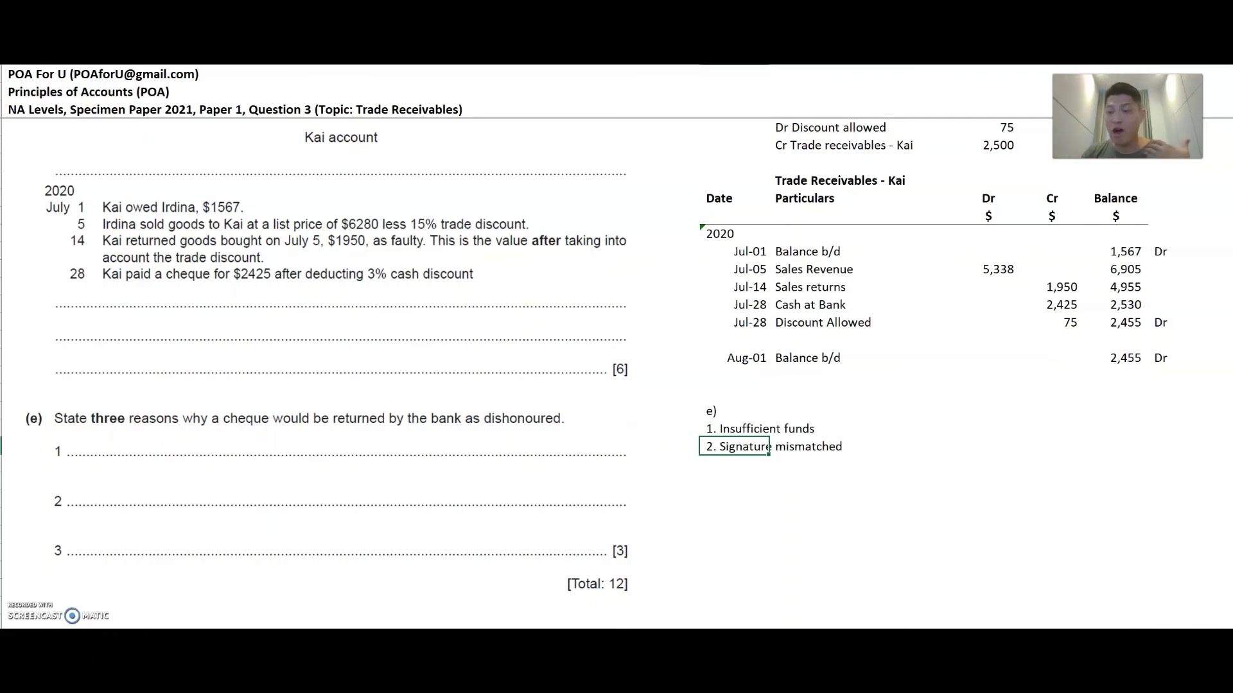
key(Return)
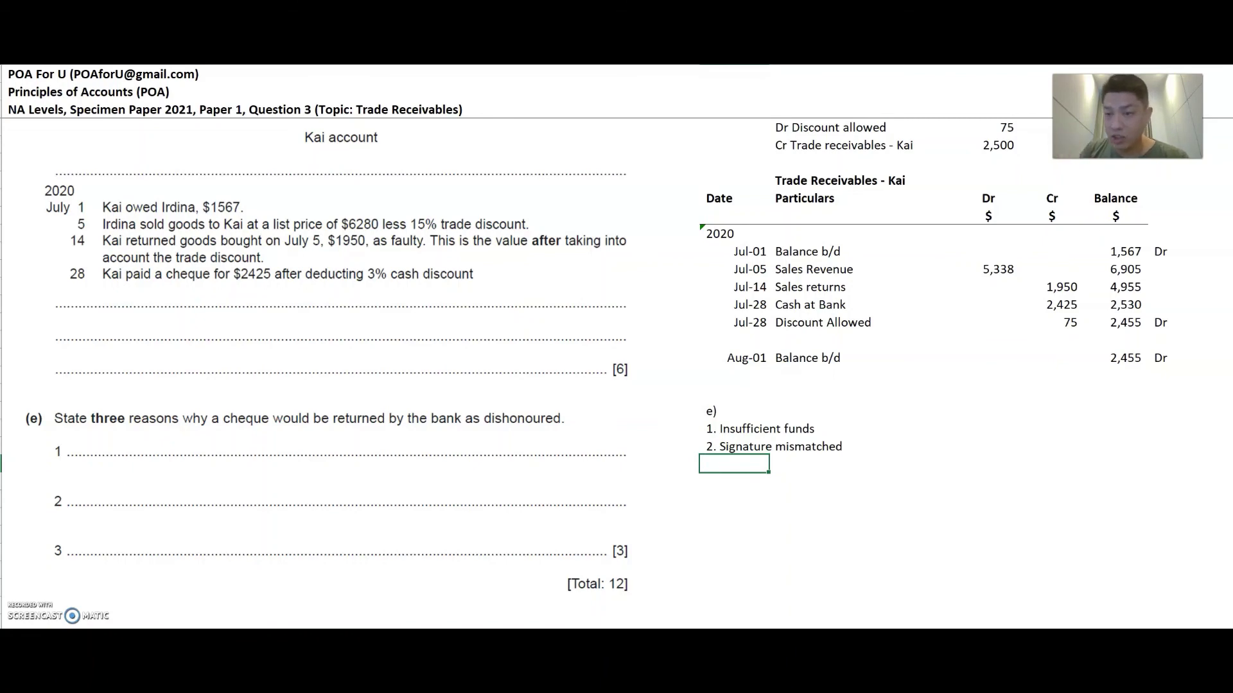
text(3. Post dated cheque banked in early)
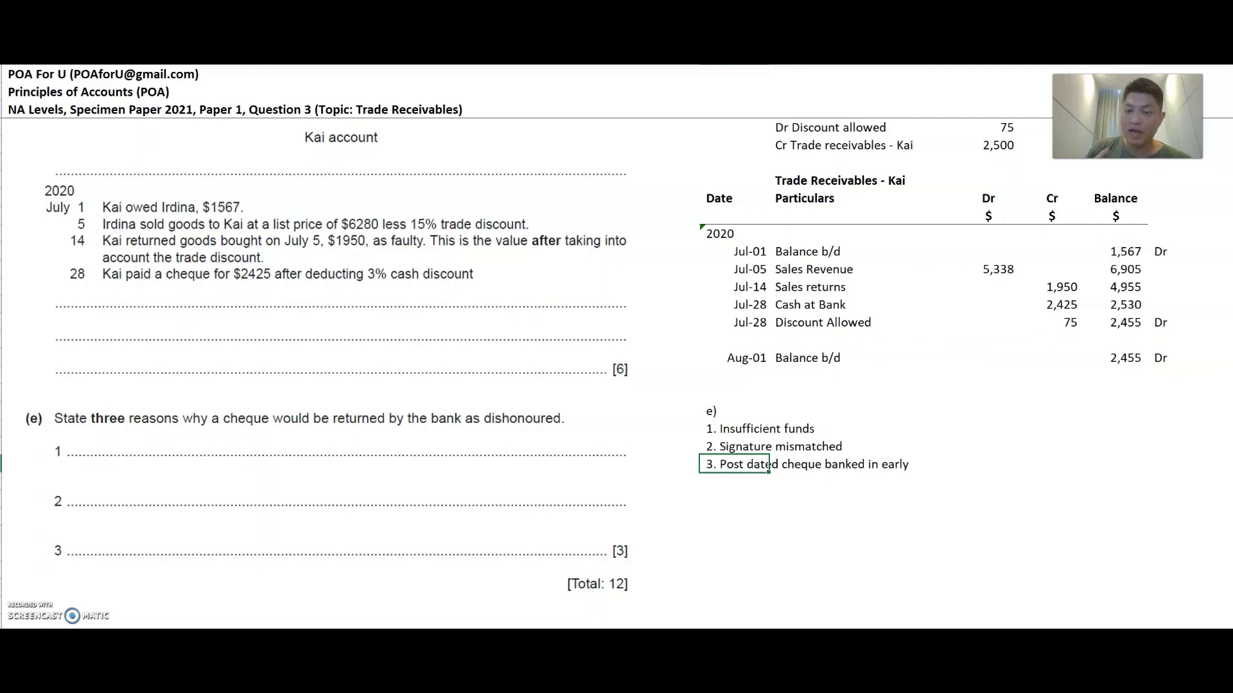